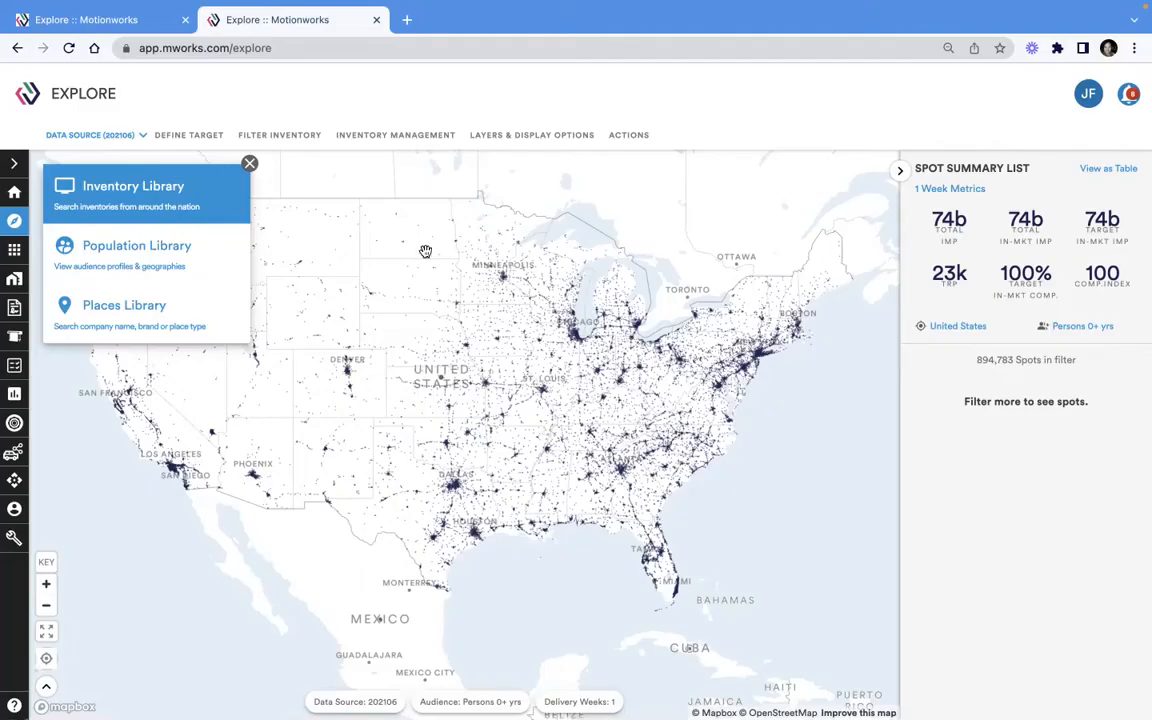
Start defining the target audience and add the Persons 25-54 yrs age characteristic
click(251, 164)
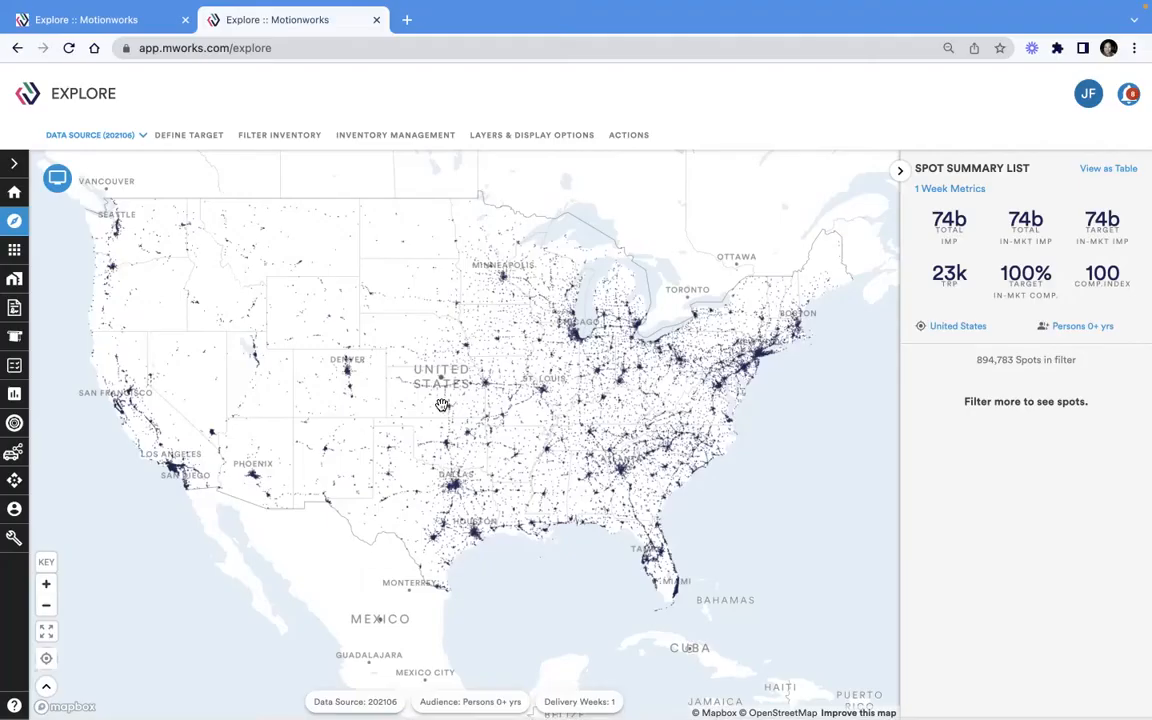
click(190, 135)
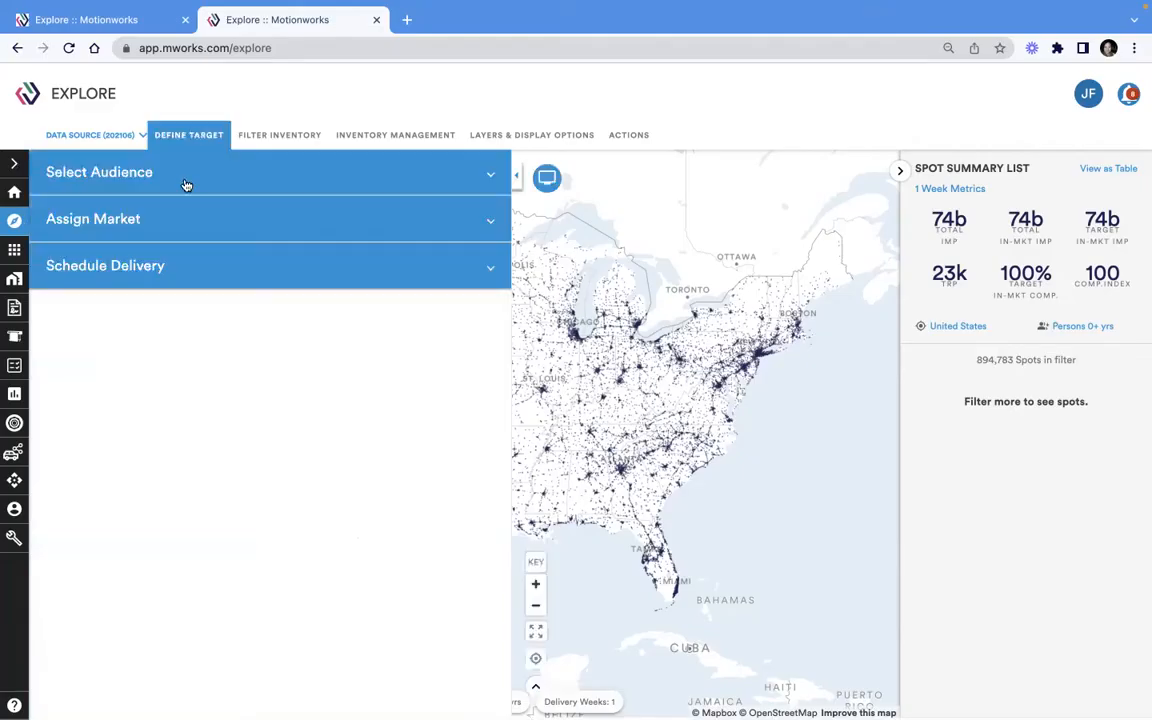
click(185, 185)
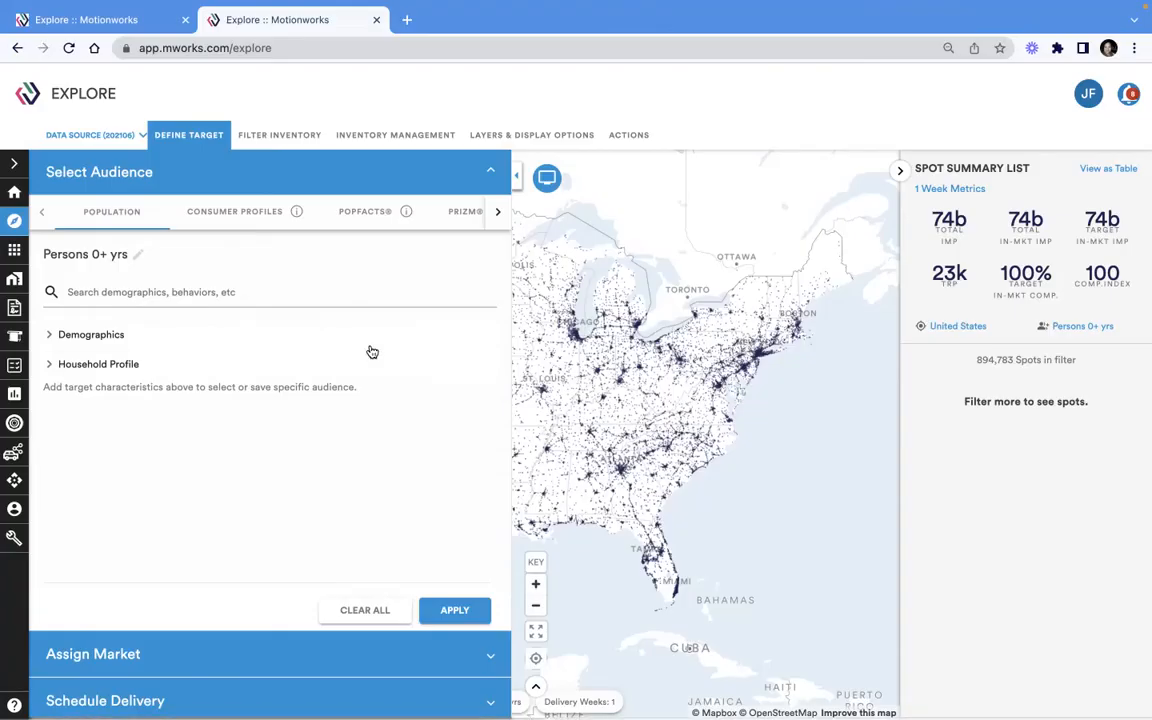
click(208, 292)
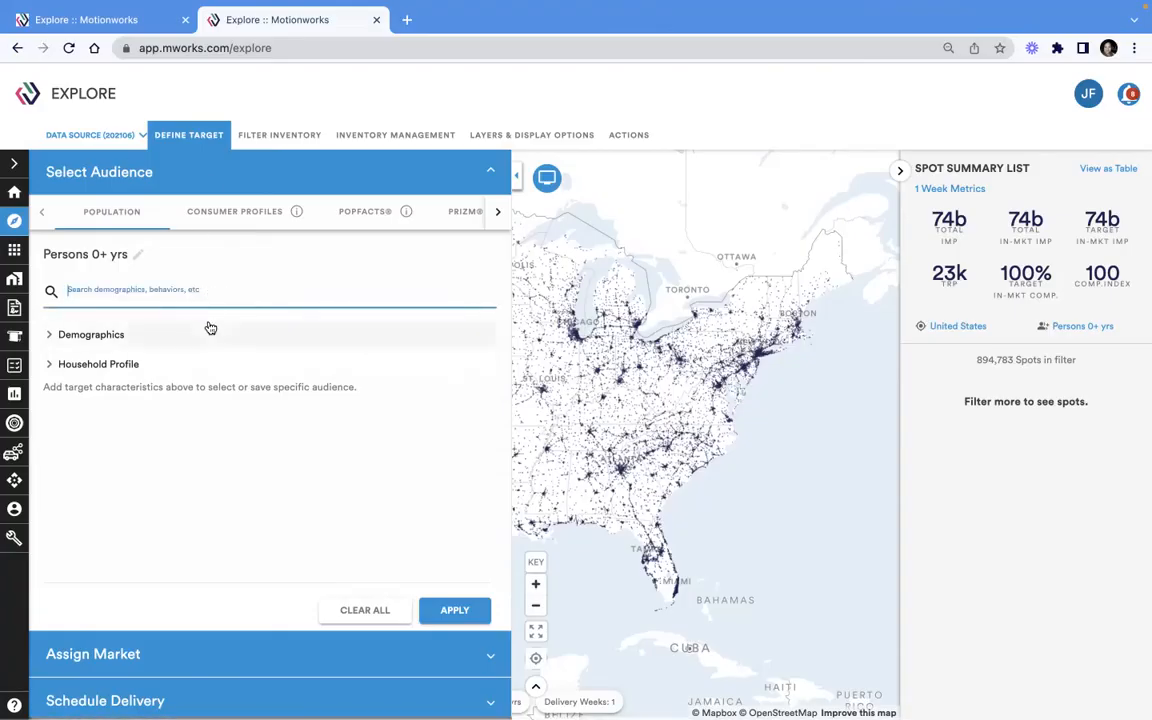
text(25)
scroll(211, 378, down, 3)
click(174, 428)
Search for 200, add $200,000+ Household Income to the audience, and apply it
click(154, 290)
key(BackSpace)
text(00)
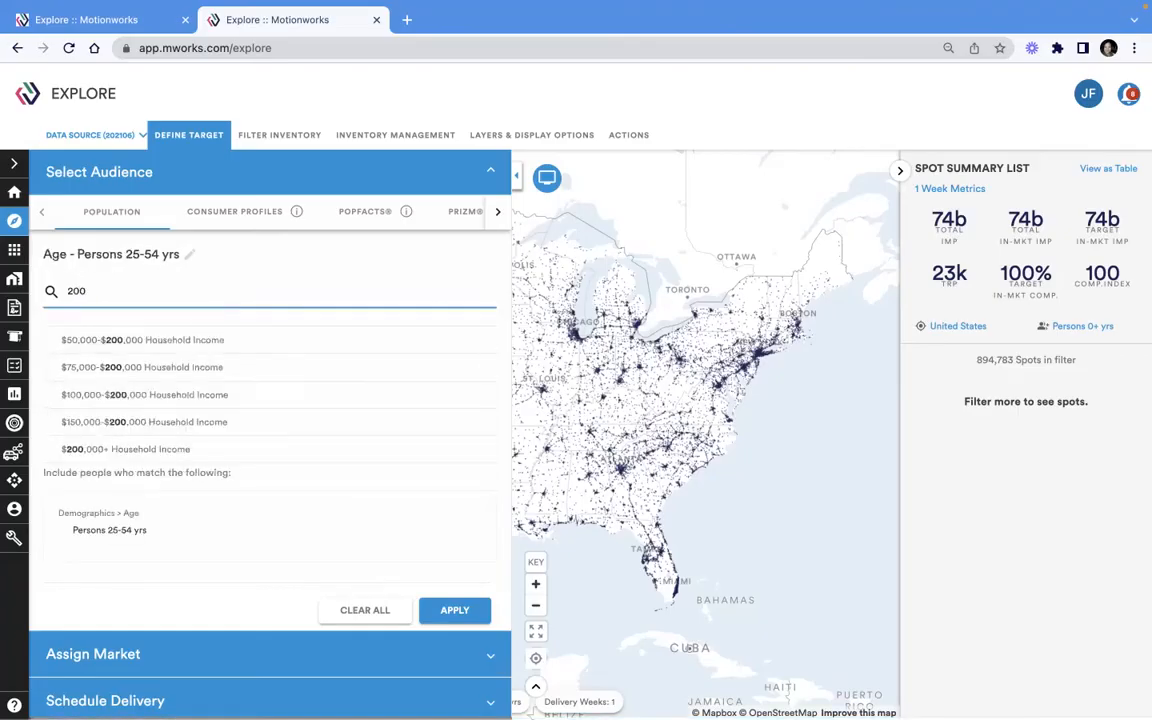
click(165, 449)
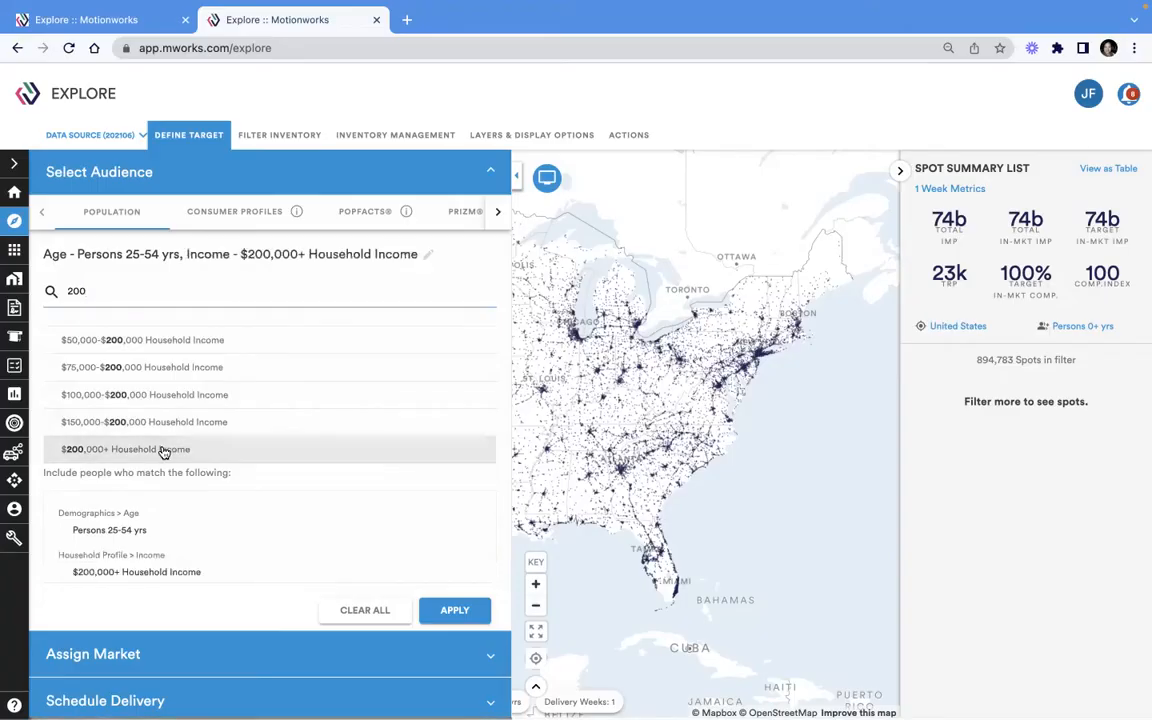
click(470, 612)
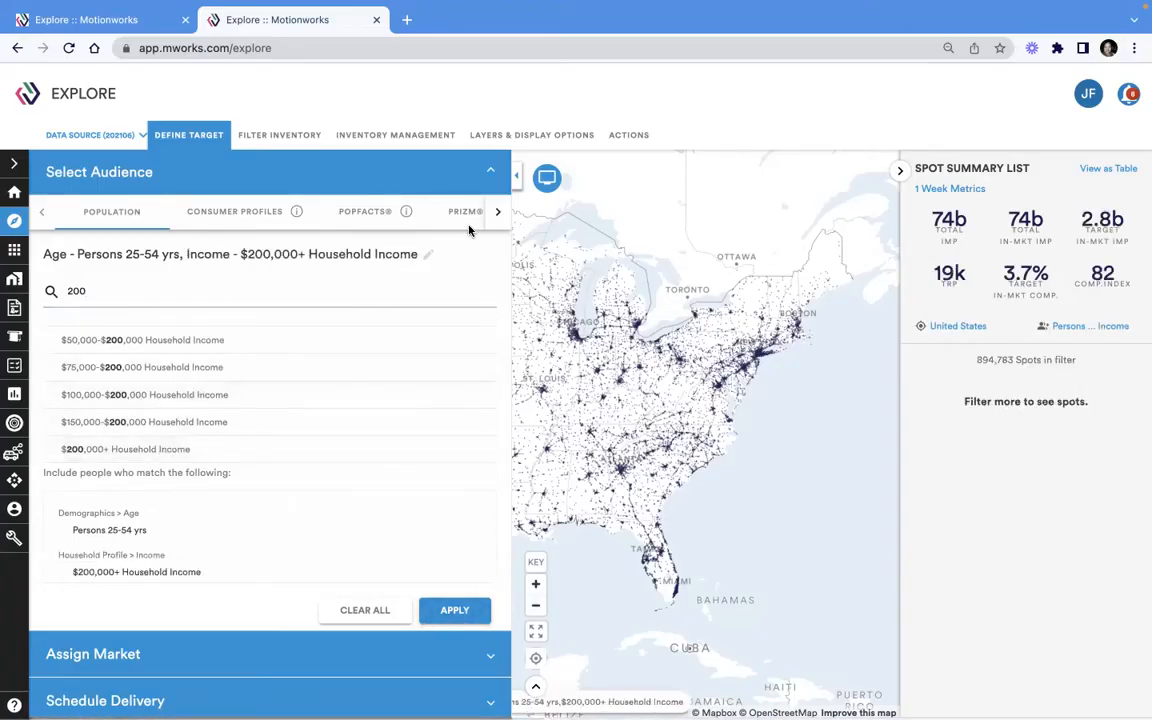
Assign the saved geography set GA Counties Top 25, $200k+, 25-54 as individual markets and use it to filter inventory
click(491, 167)
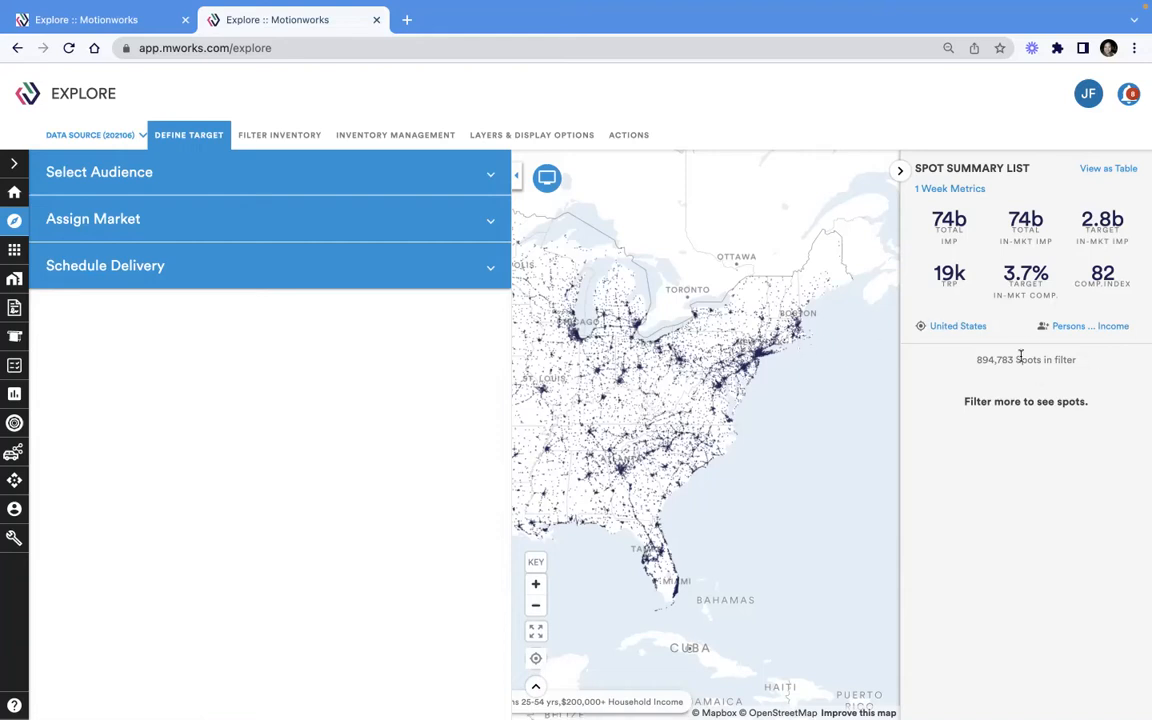
click(275, 219)
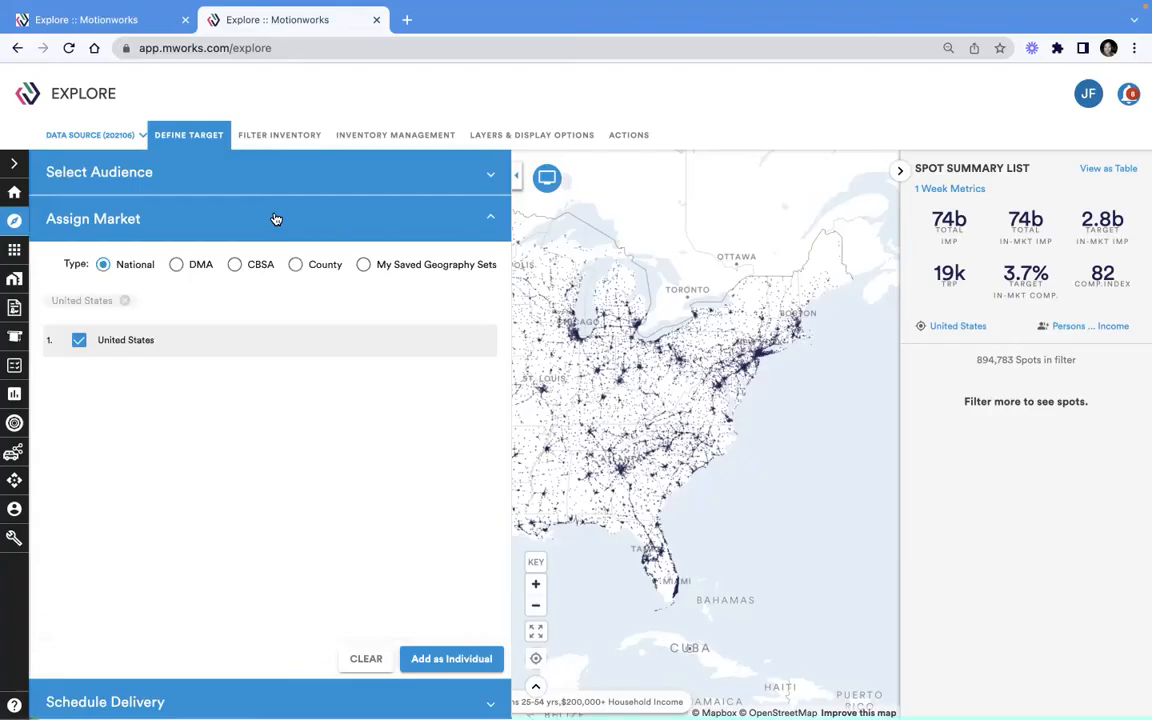
click(365, 266)
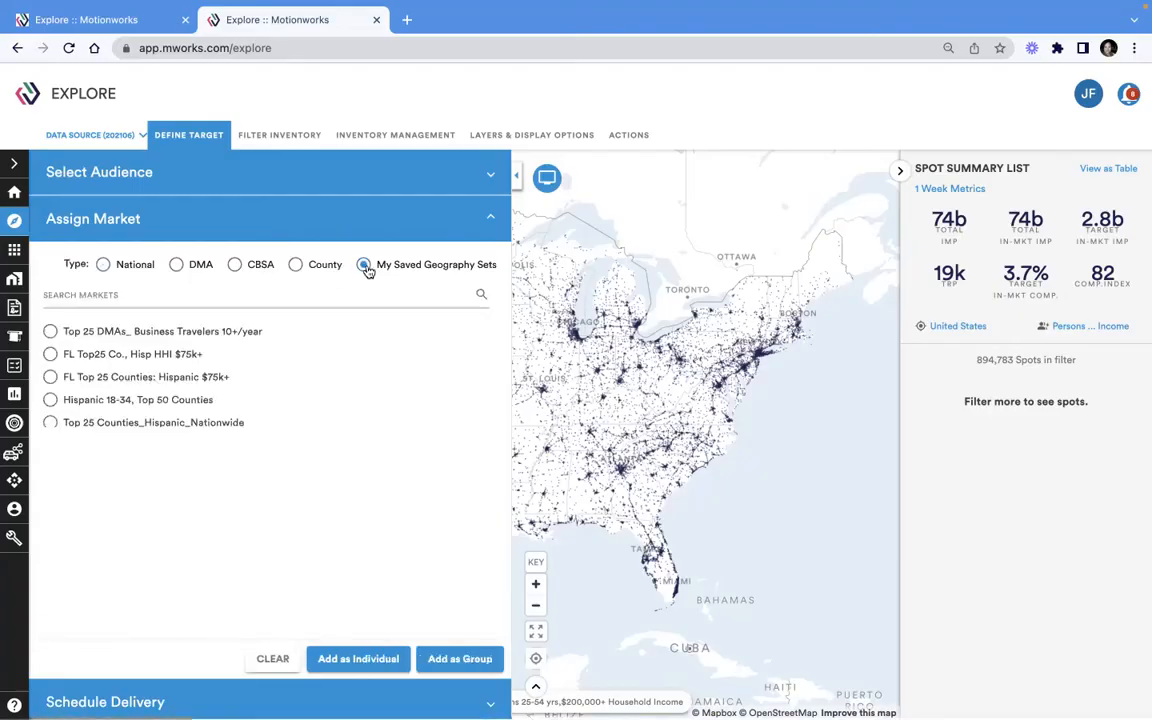
scroll(332, 394, down, 5)
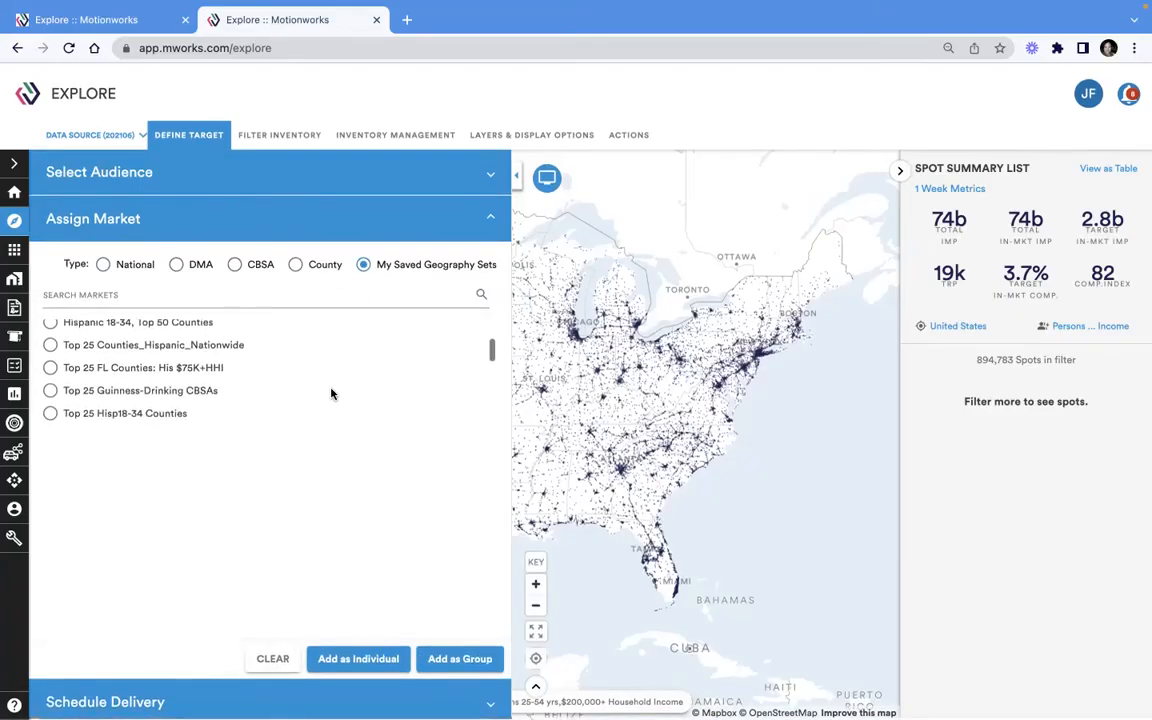
scroll(332, 394, down, 5)
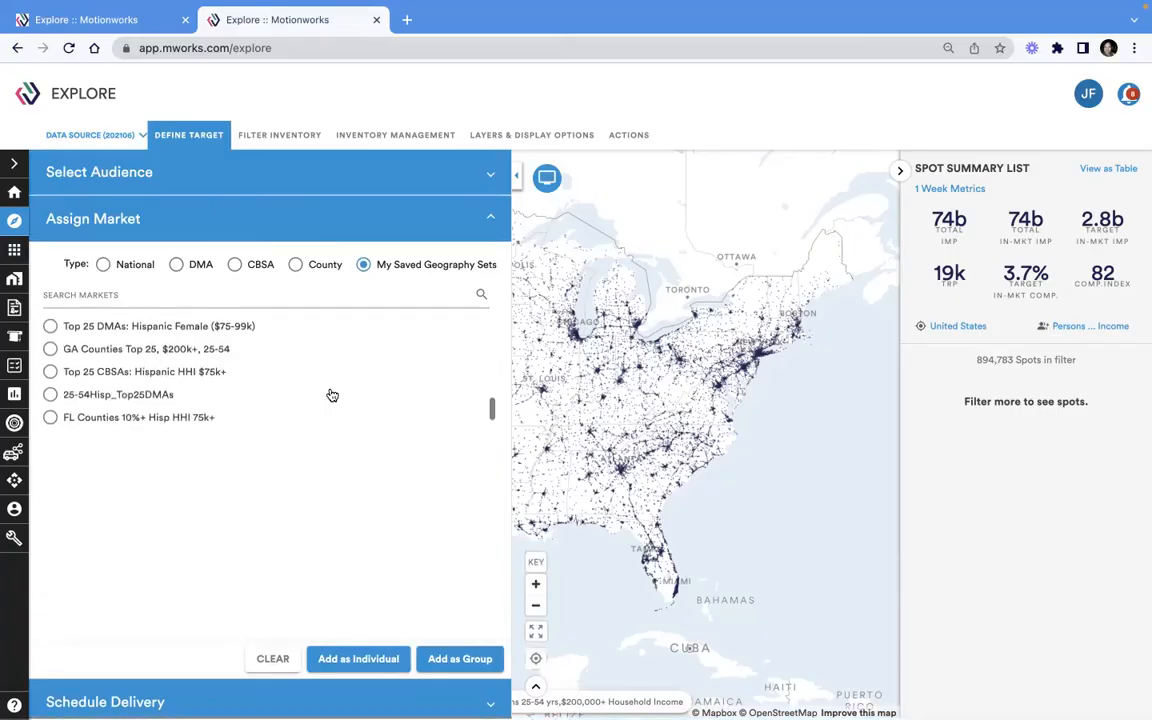
click(190, 352)
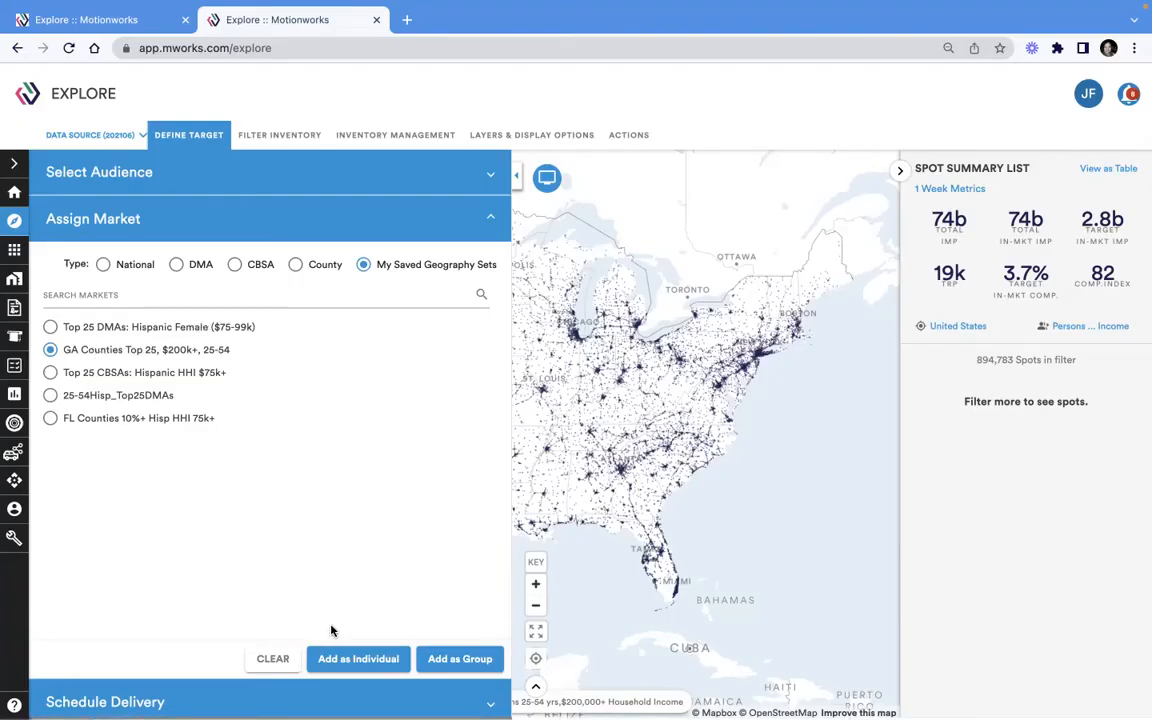
click(340, 657)
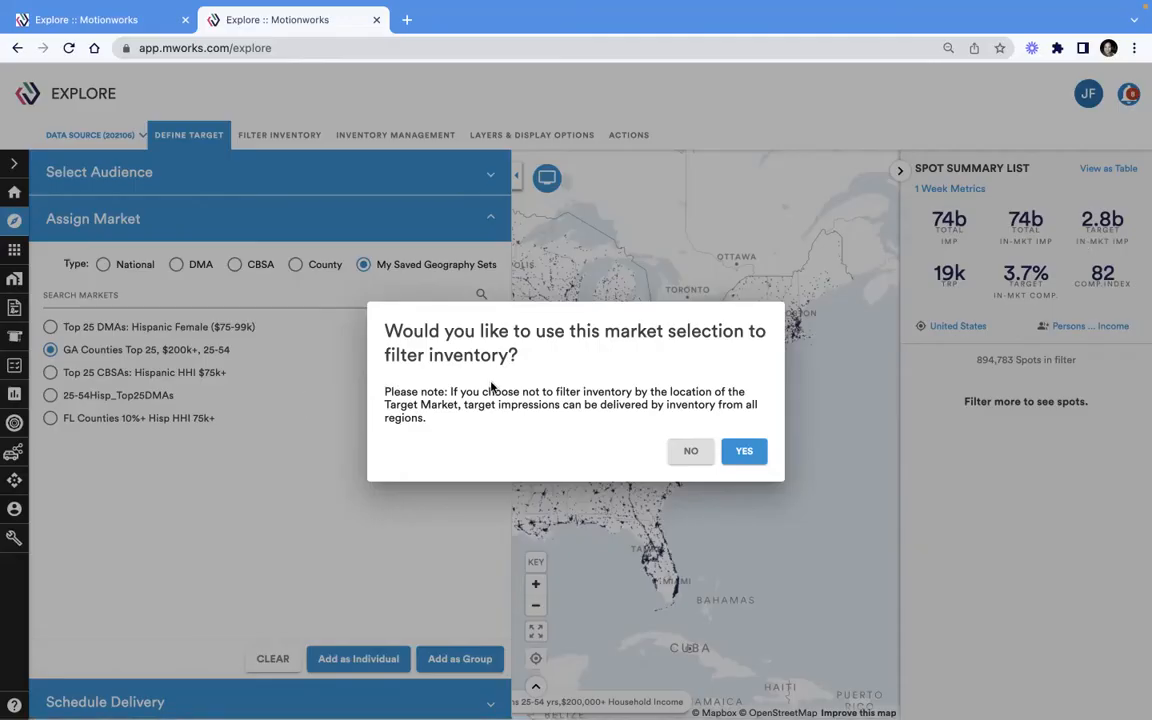
click(745, 452)
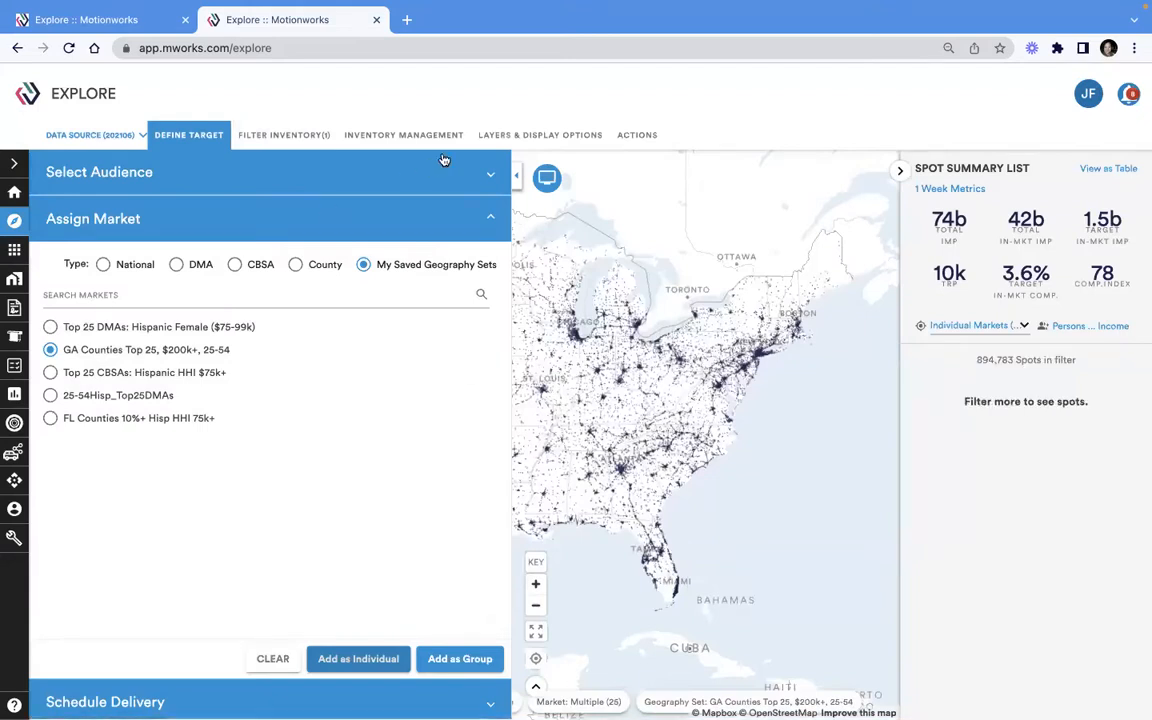
Filter inventory by place set Buffalo Wild Wing_GA within a 1 mile radius, searching for BUFF
click(189, 134)
click(267, 134)
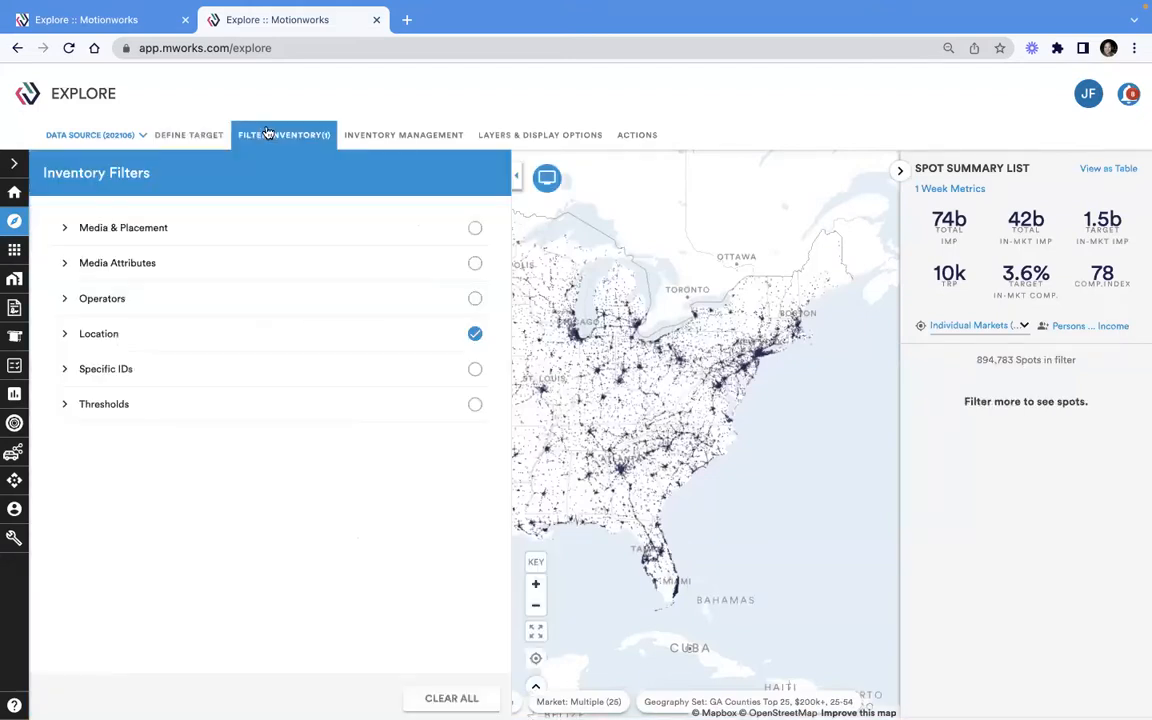
click(202, 340)
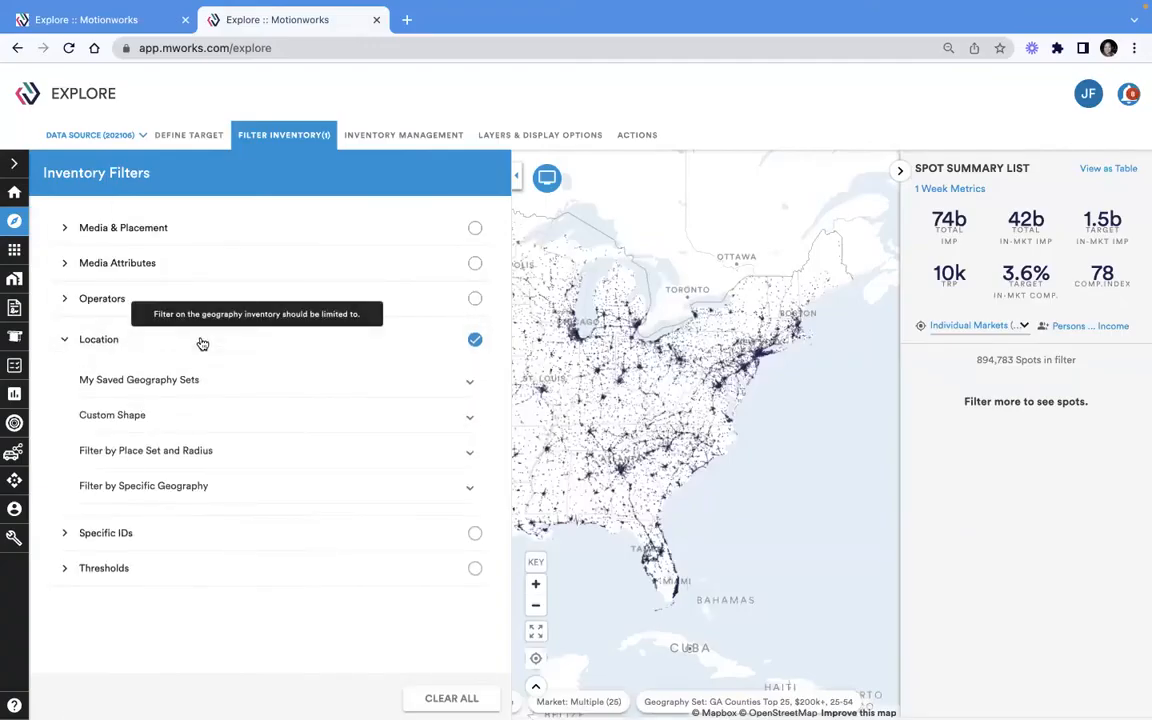
click(111, 458)
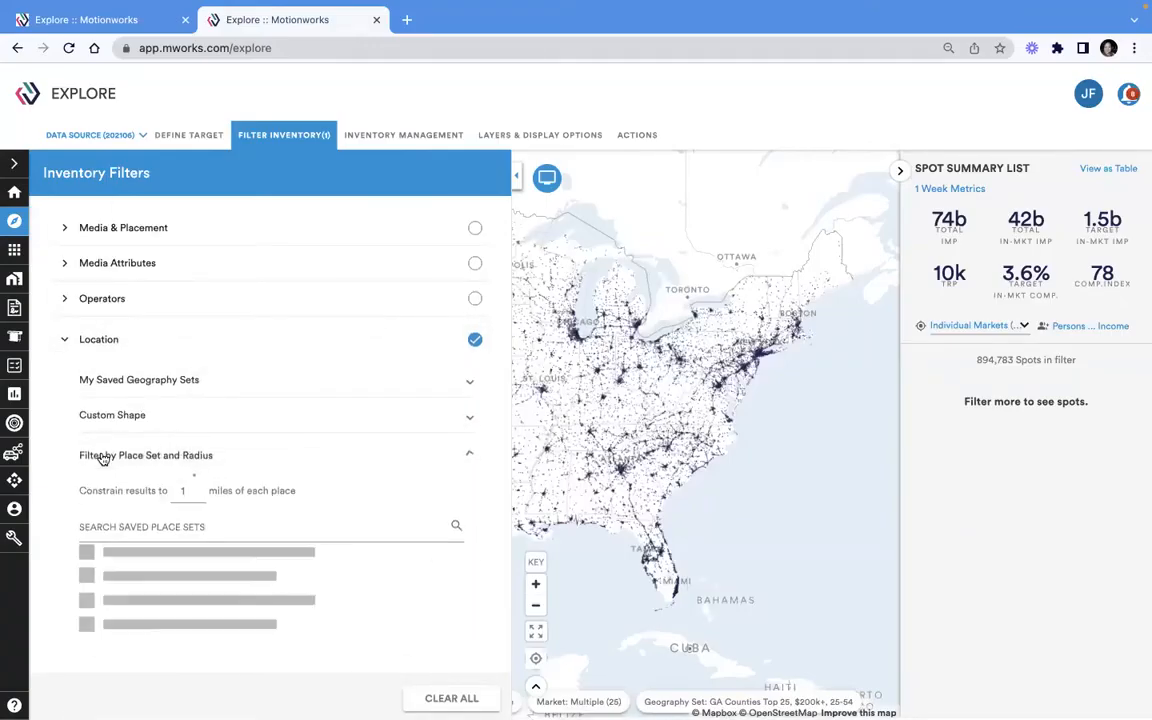
scroll(247, 452, down, 2)
click(235, 391)
text(BUFF)
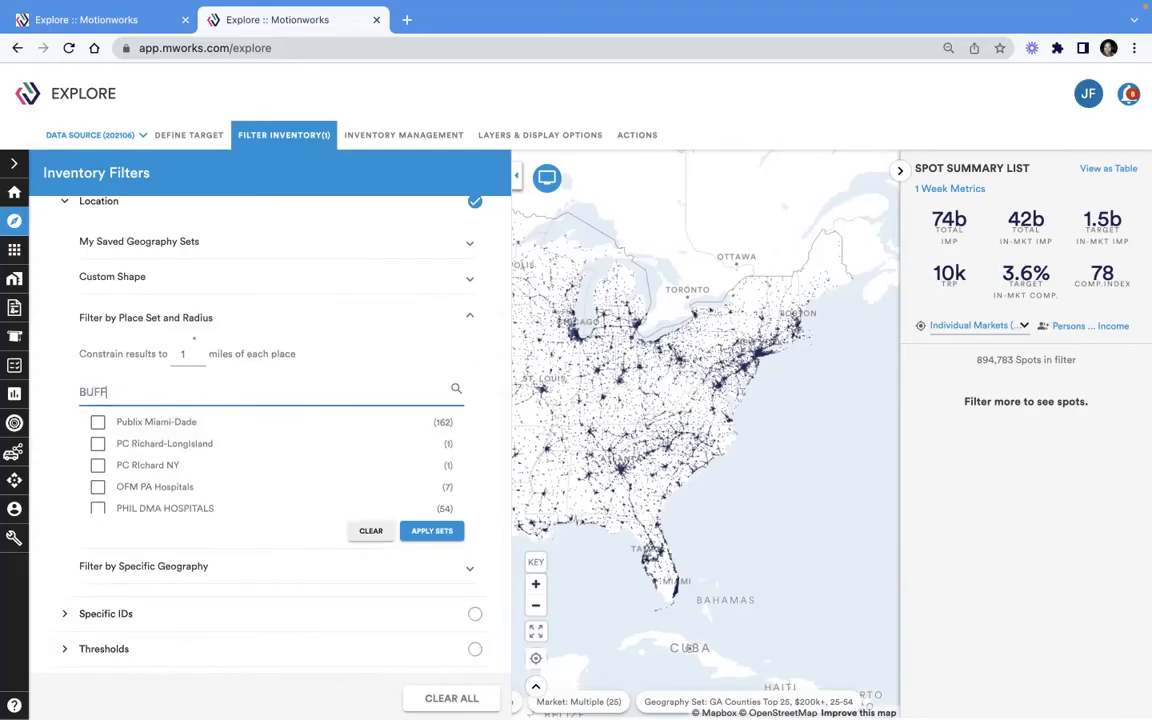
click(97, 472)
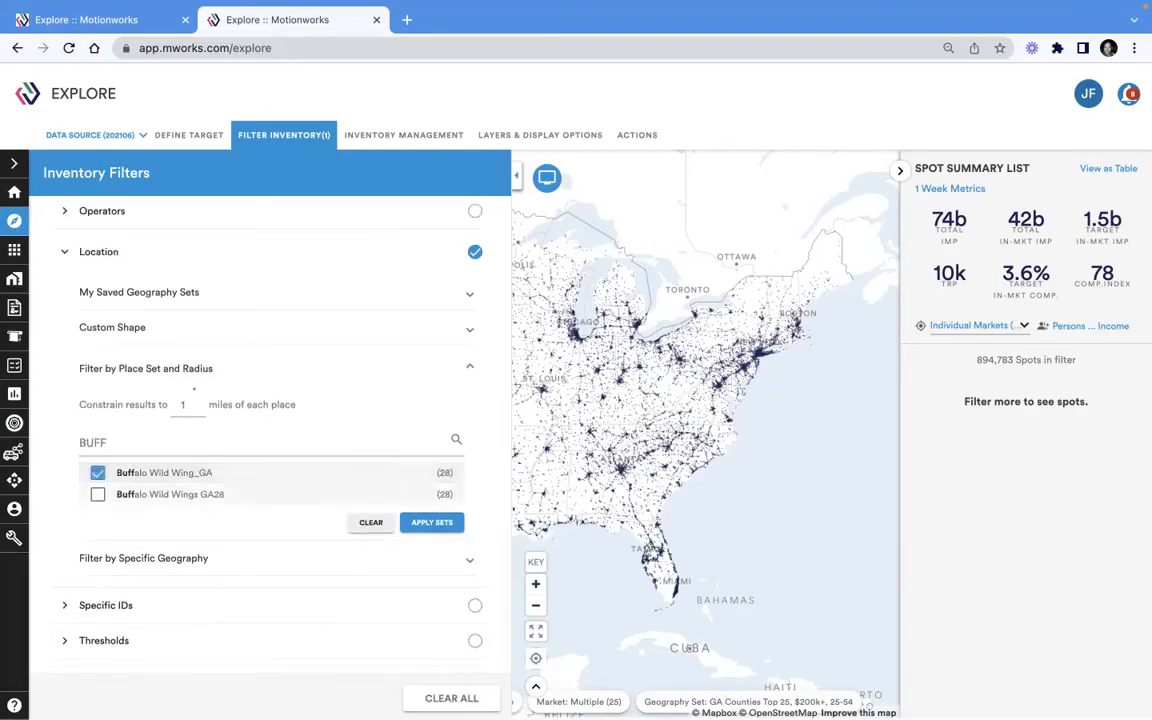
click(432, 523)
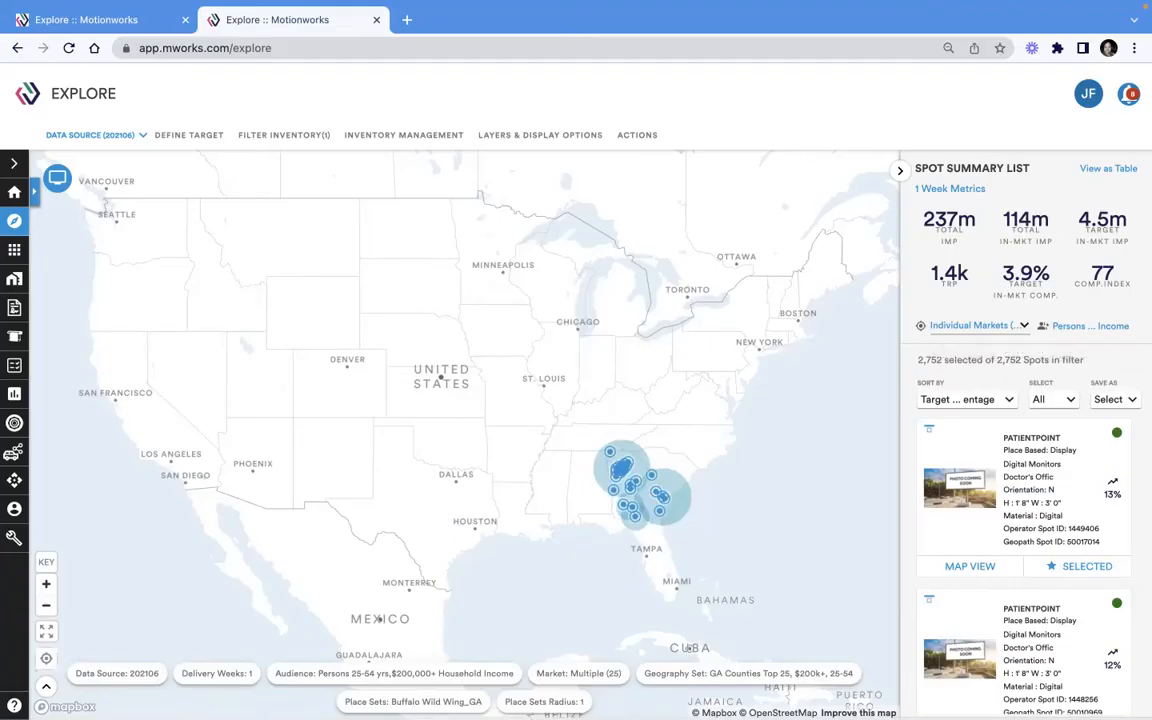
Zoom the map into the place radii around Atlanta to examine the nearby spots
double_click(708, 516)
double_click(708, 516)
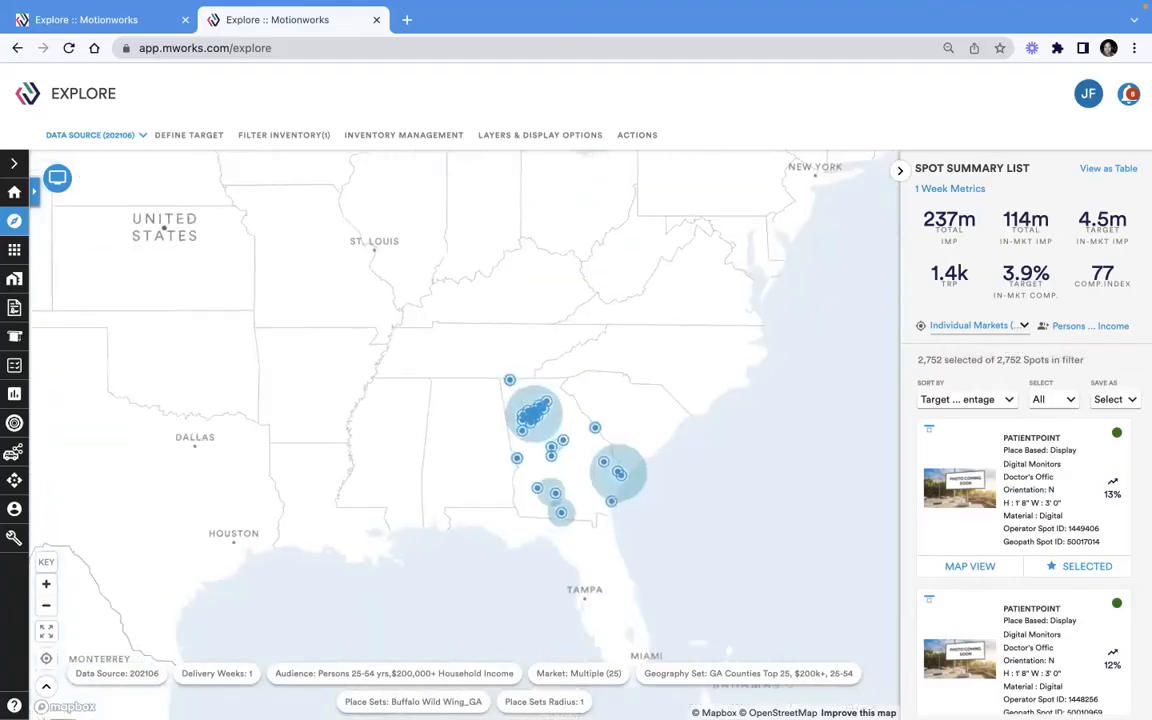
double_click(522, 401)
drag(522, 401, 570, 288)
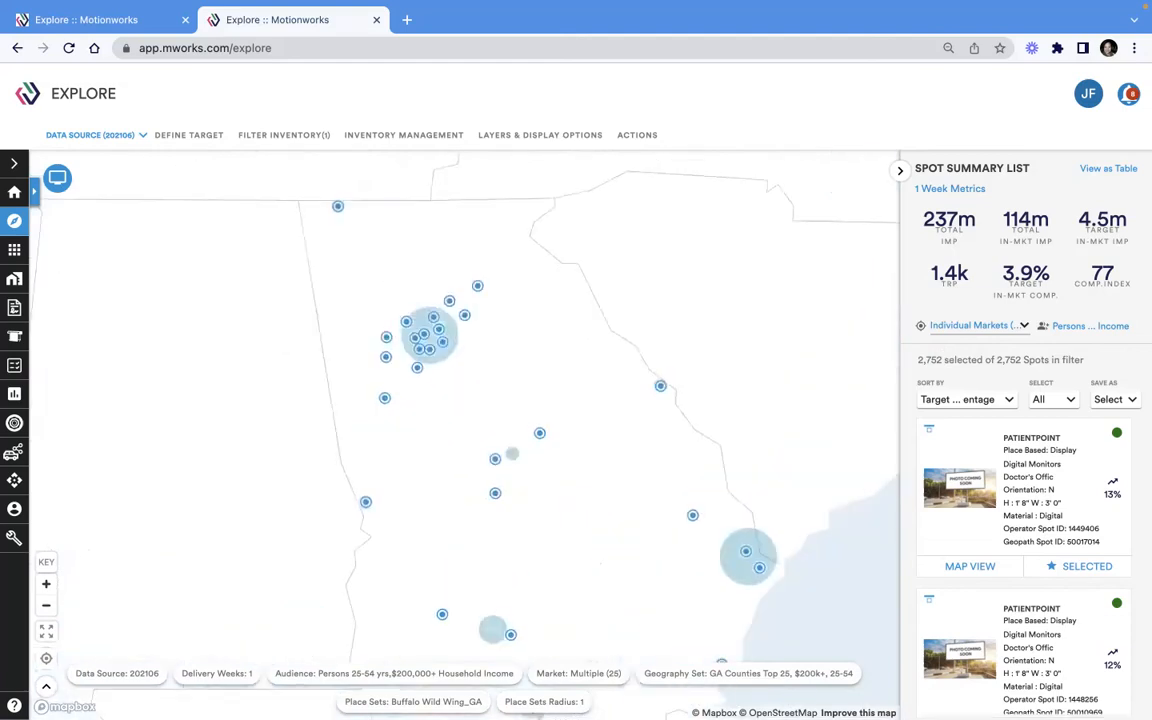
double_click(461, 348)
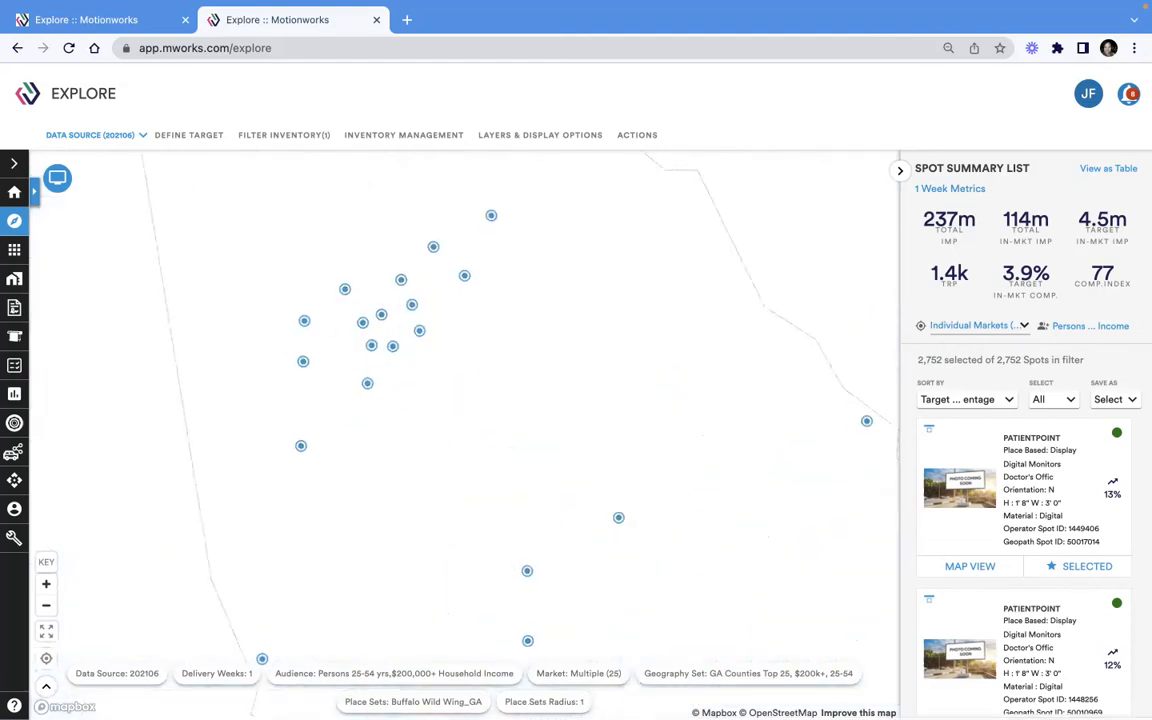
double_click(419, 373)
drag(419, 373, 511, 389)
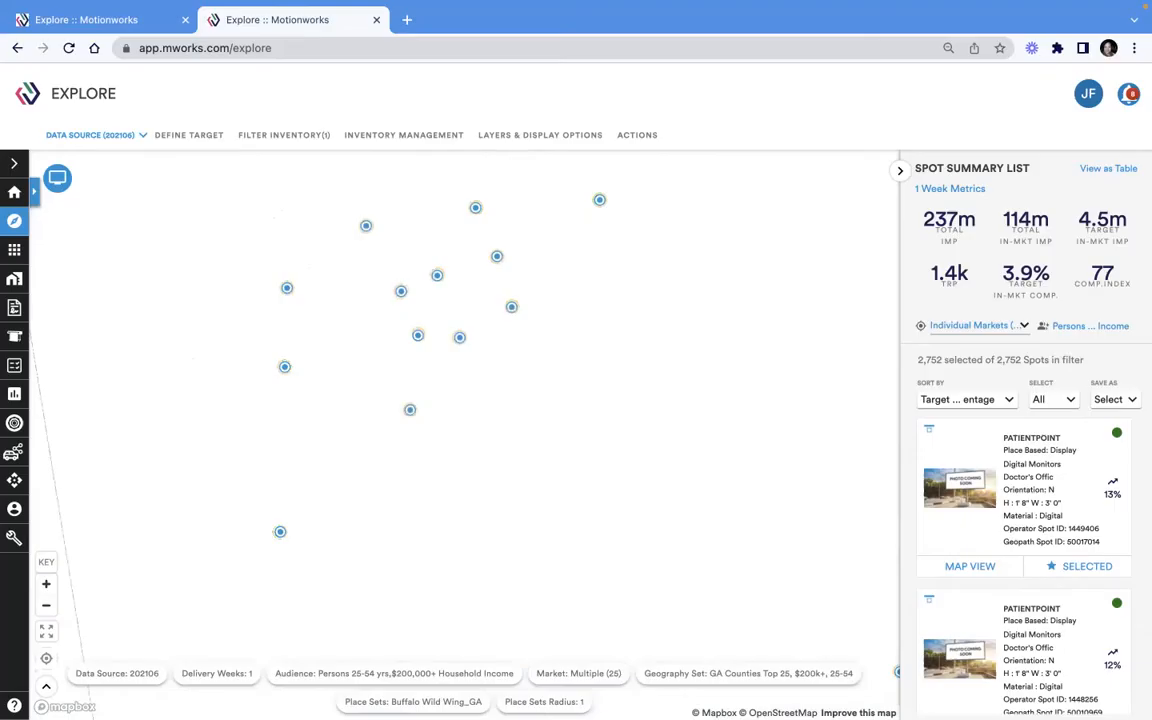
double_click(485, 369)
double_click(456, 352)
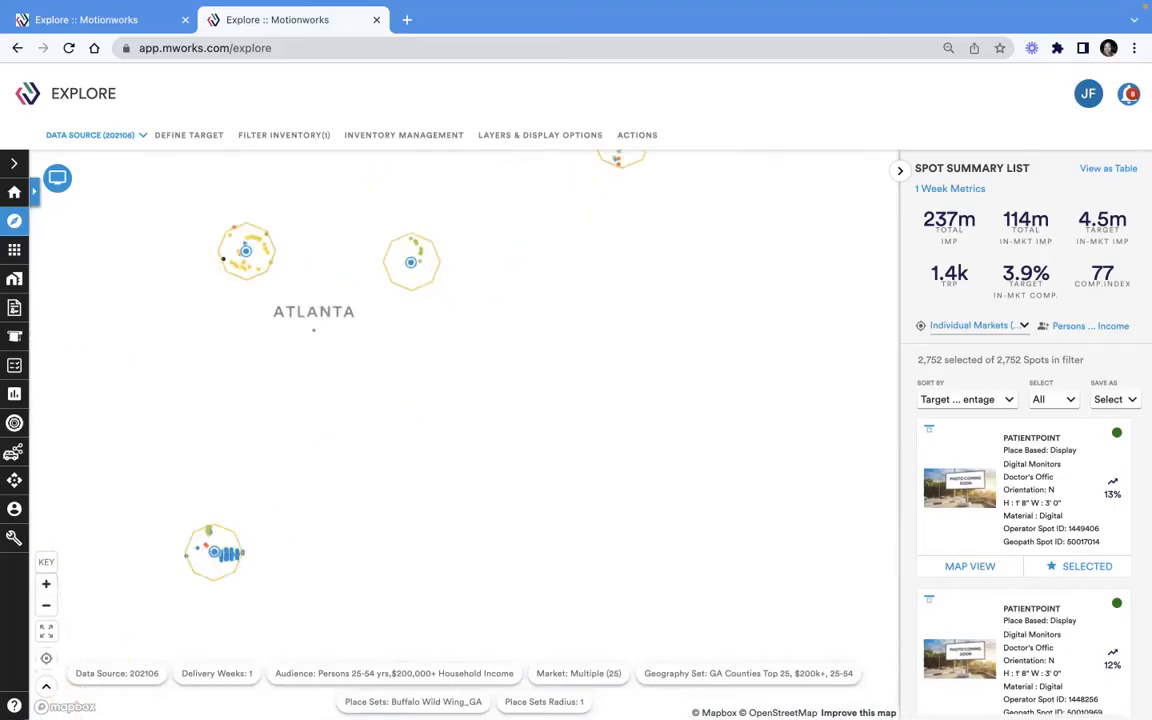
drag(456, 352, 595, 460)
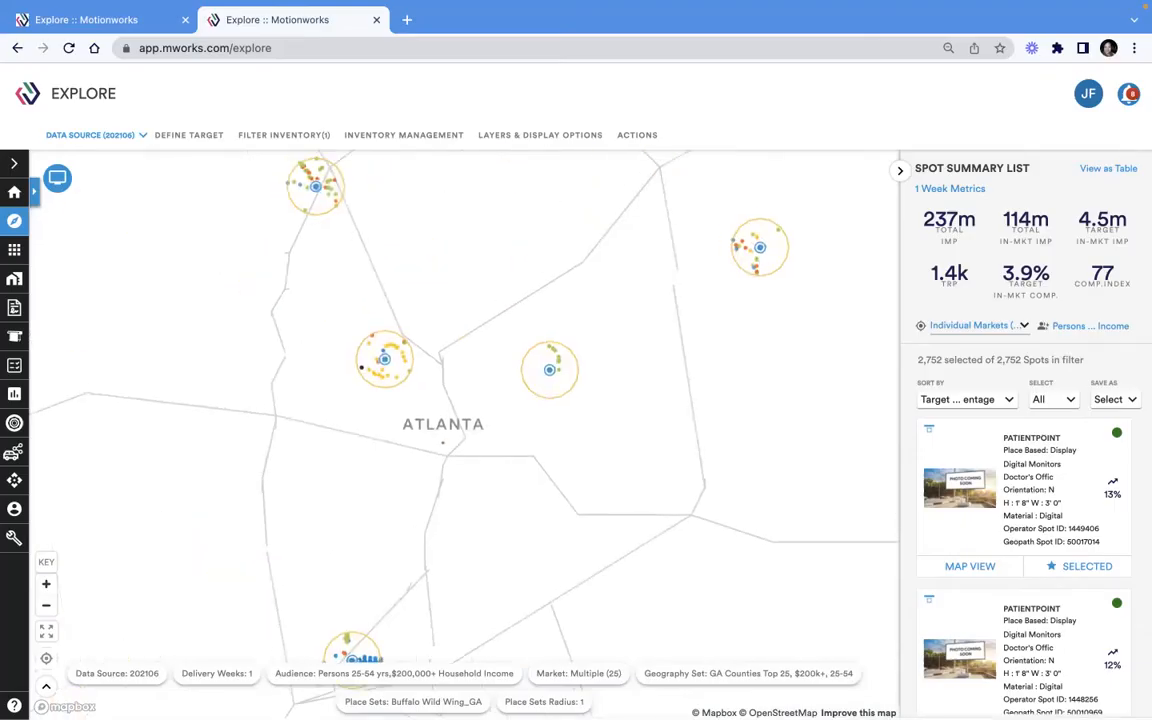
double_click(384, 404)
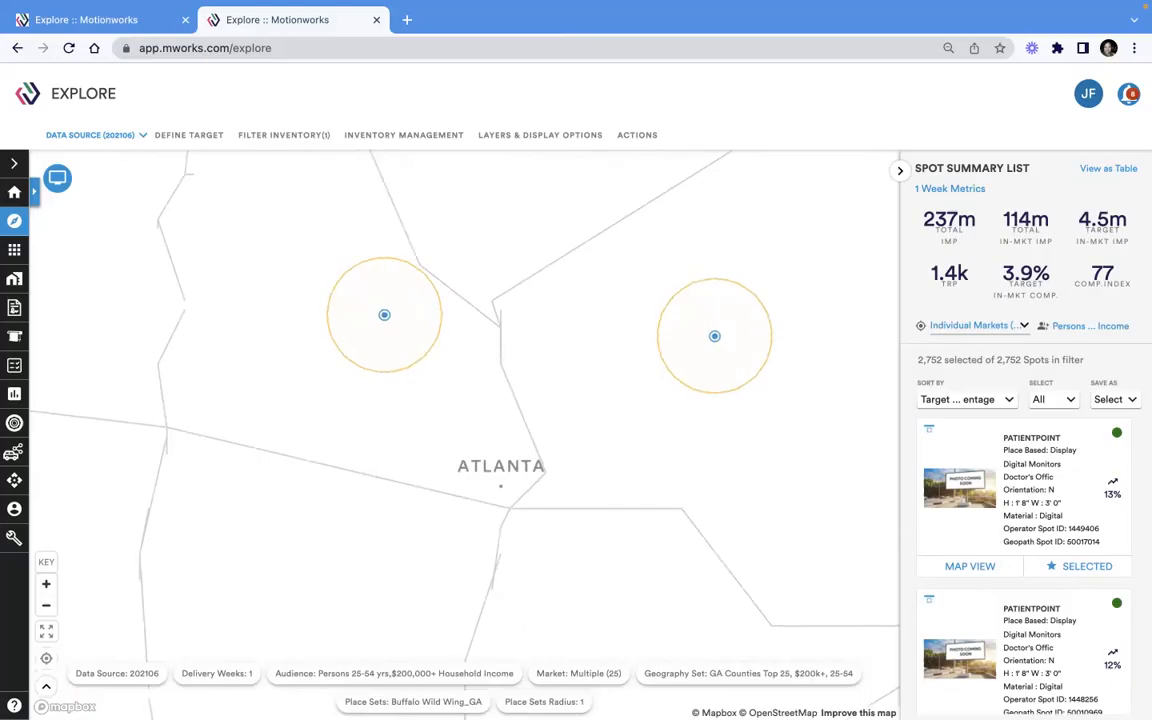
double_click(394, 405)
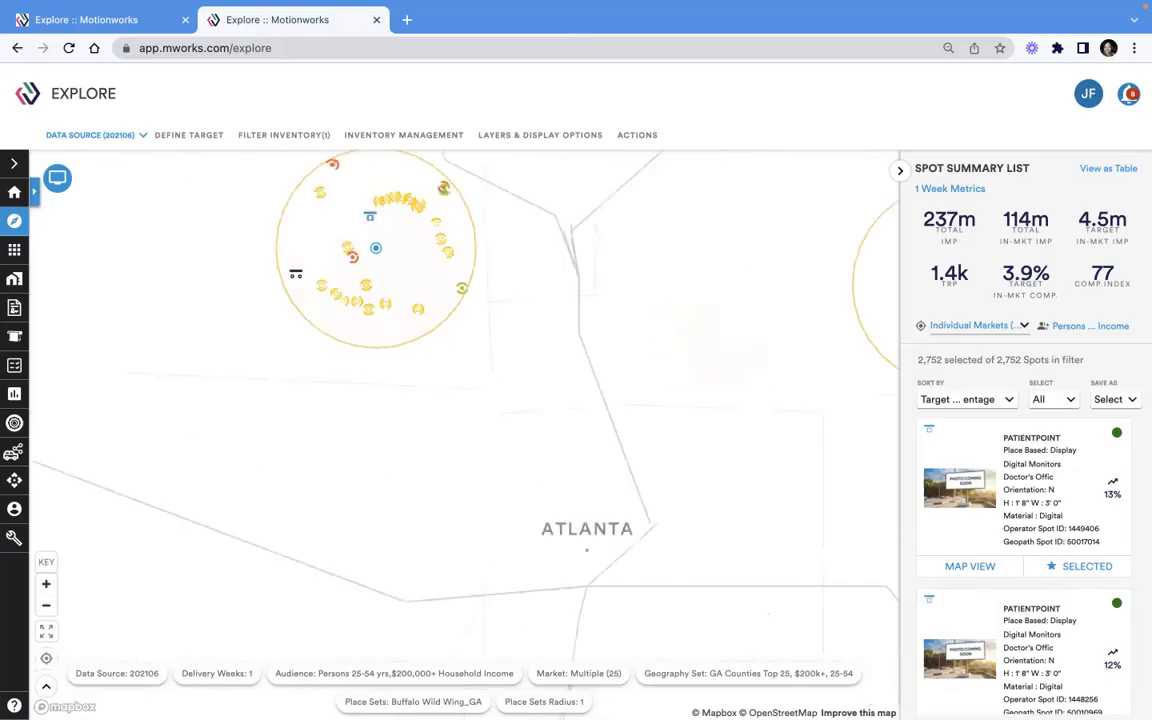
drag(394, 405, 408, 553)
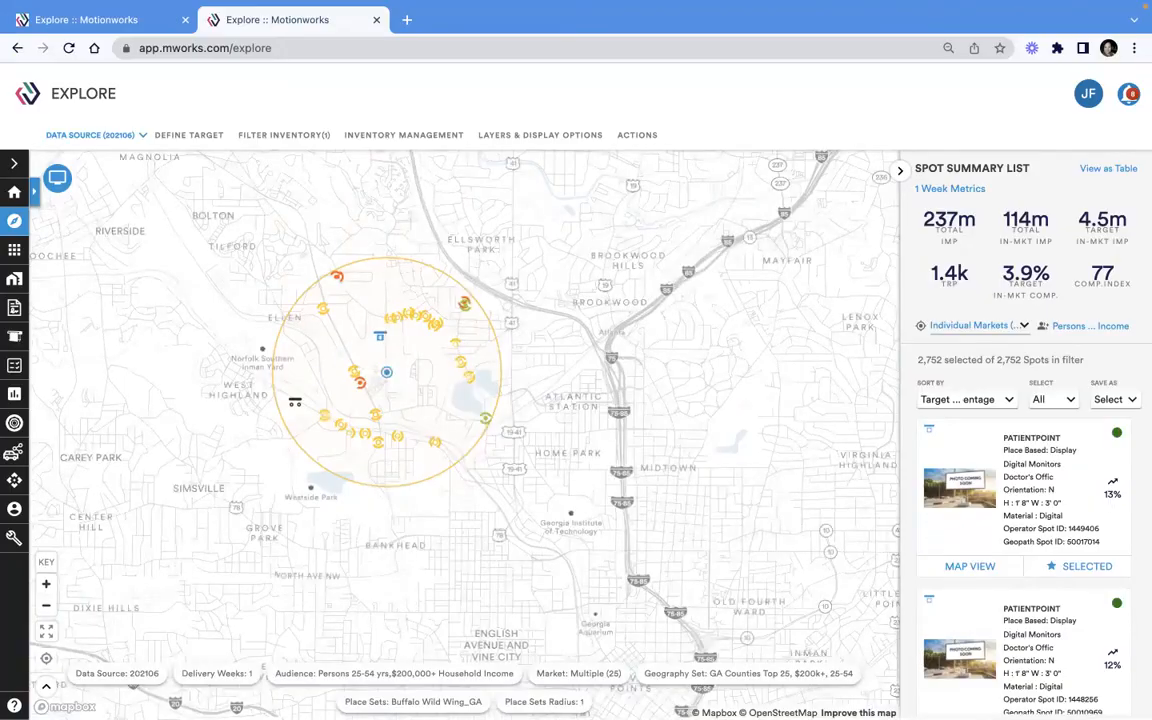
Open the map key and zoom closer into one Atlanta place radius
click(46, 562)
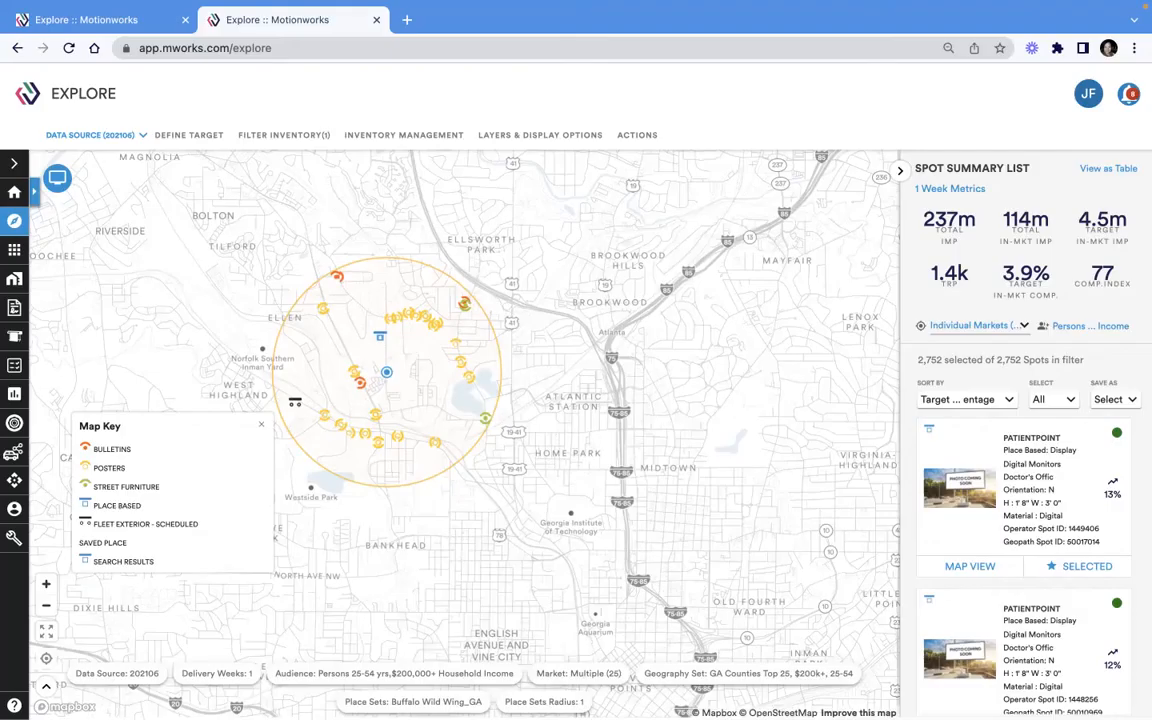
scroll(428, 374, up, 1)
scroll(424, 377, up, 3)
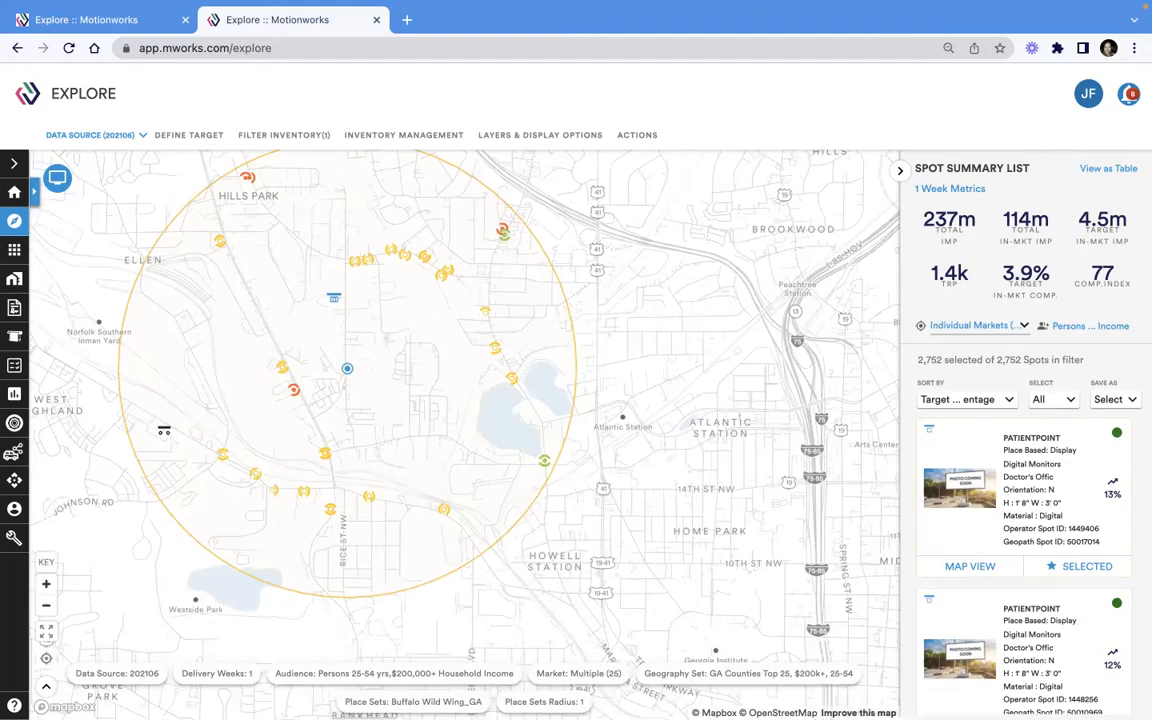
Show the spot list as a table, enlarge it, and scroll across its columns
click(1110, 168)
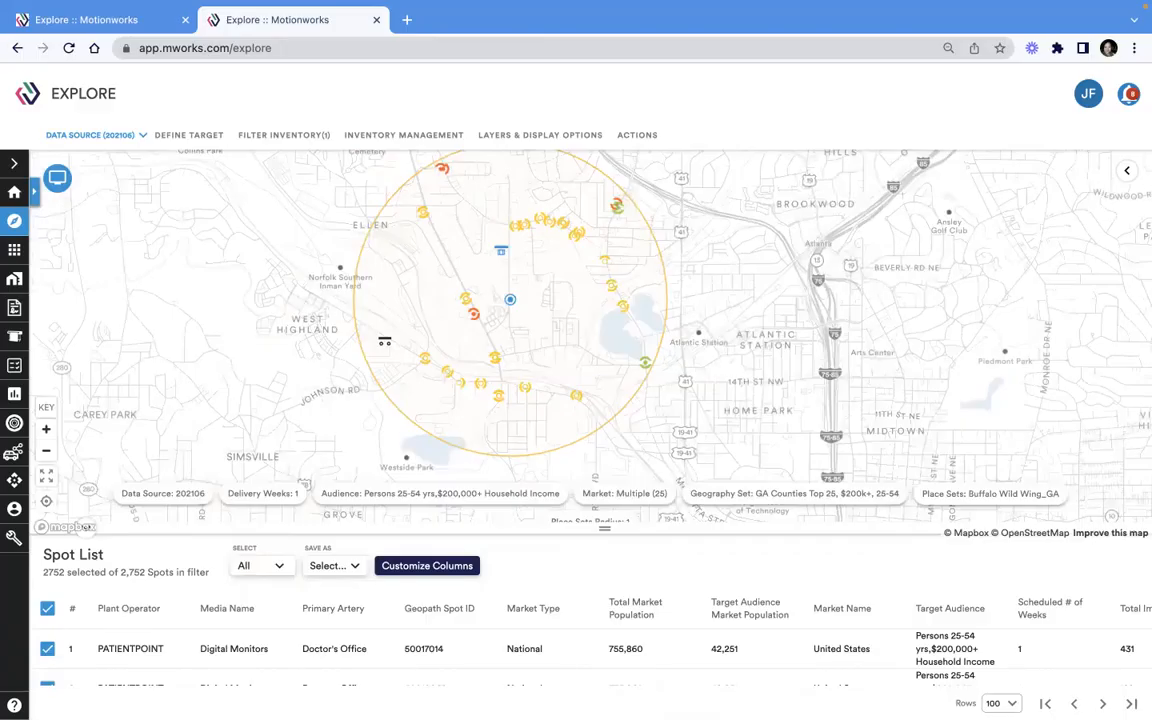
drag(604, 528, 604, 332)
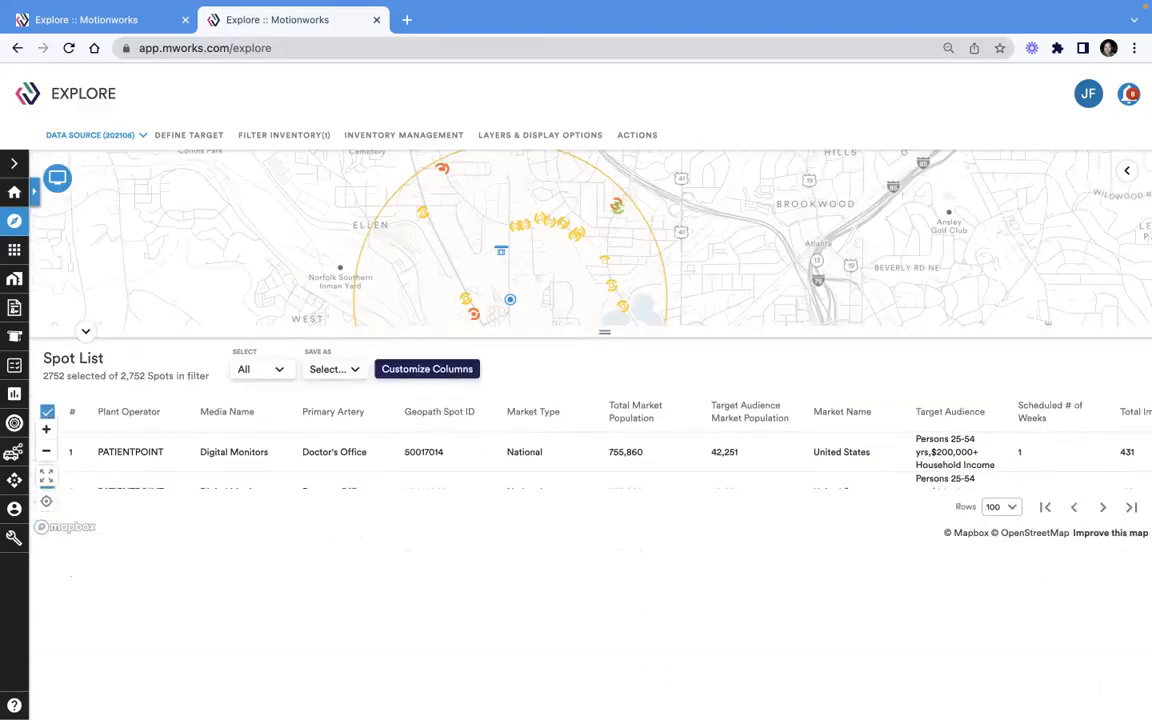
scroll(590, 540, right, 5)
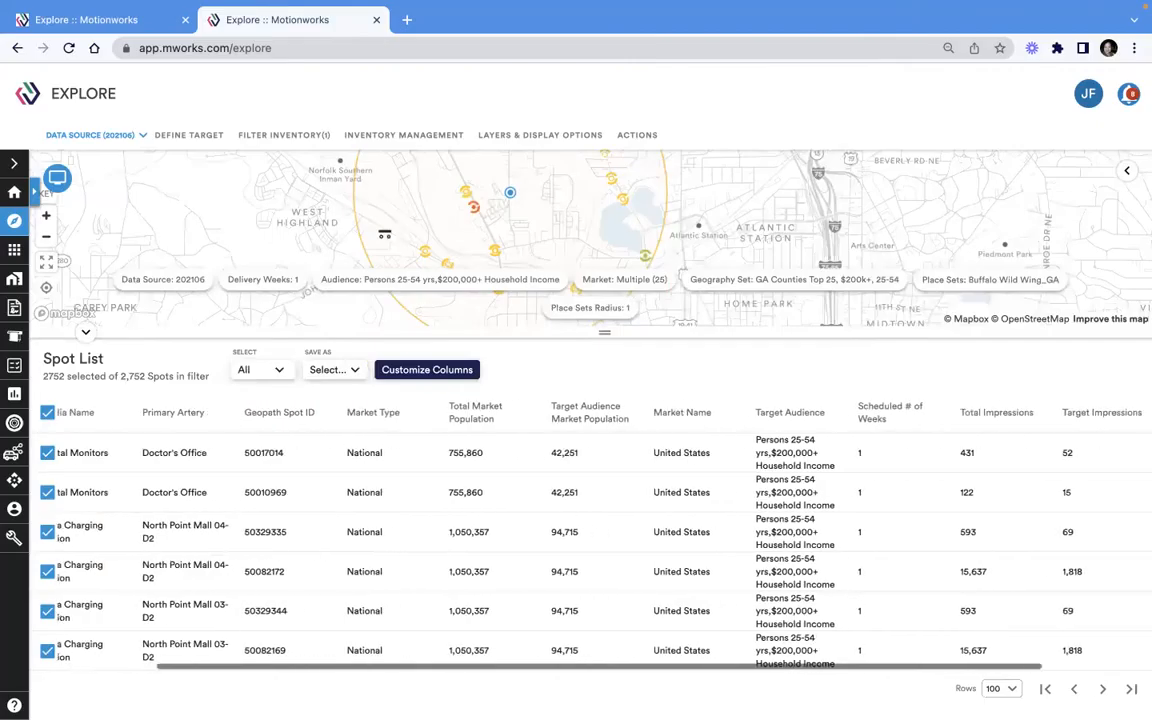
Scroll through the spot list table's rows and columns to review the spots and their impressions
scroll(590, 540, down, 5)
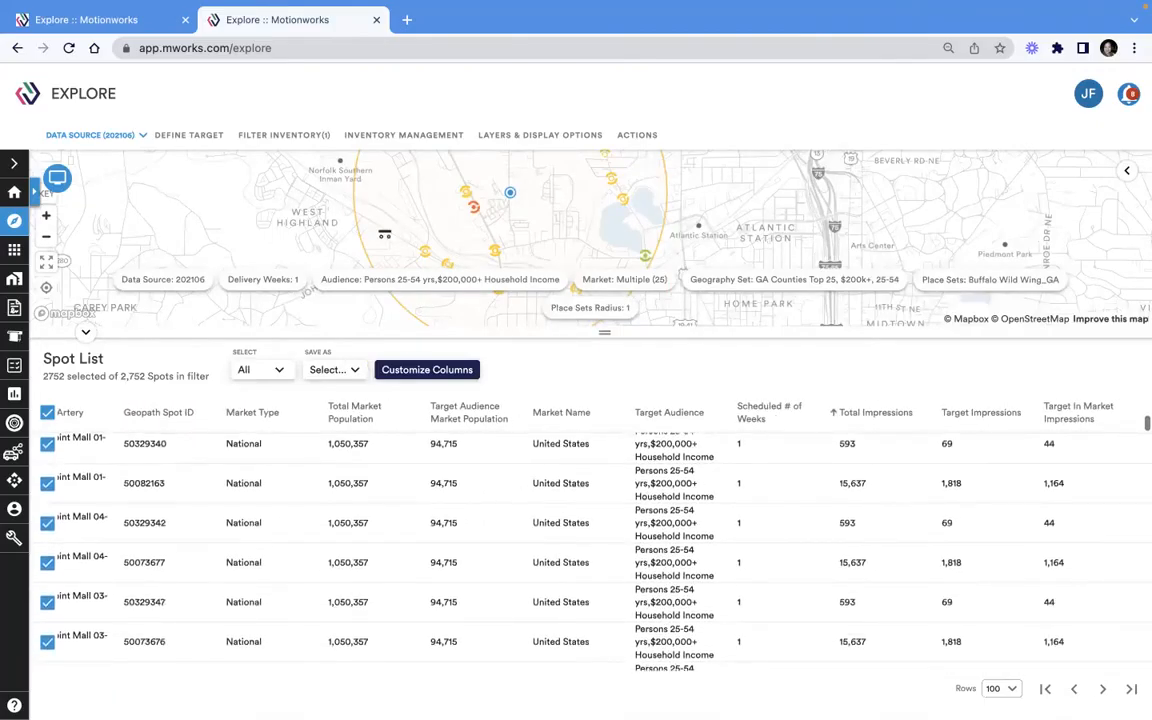
scroll(590, 550, down, 5)
scroll(590, 550, up, 10)
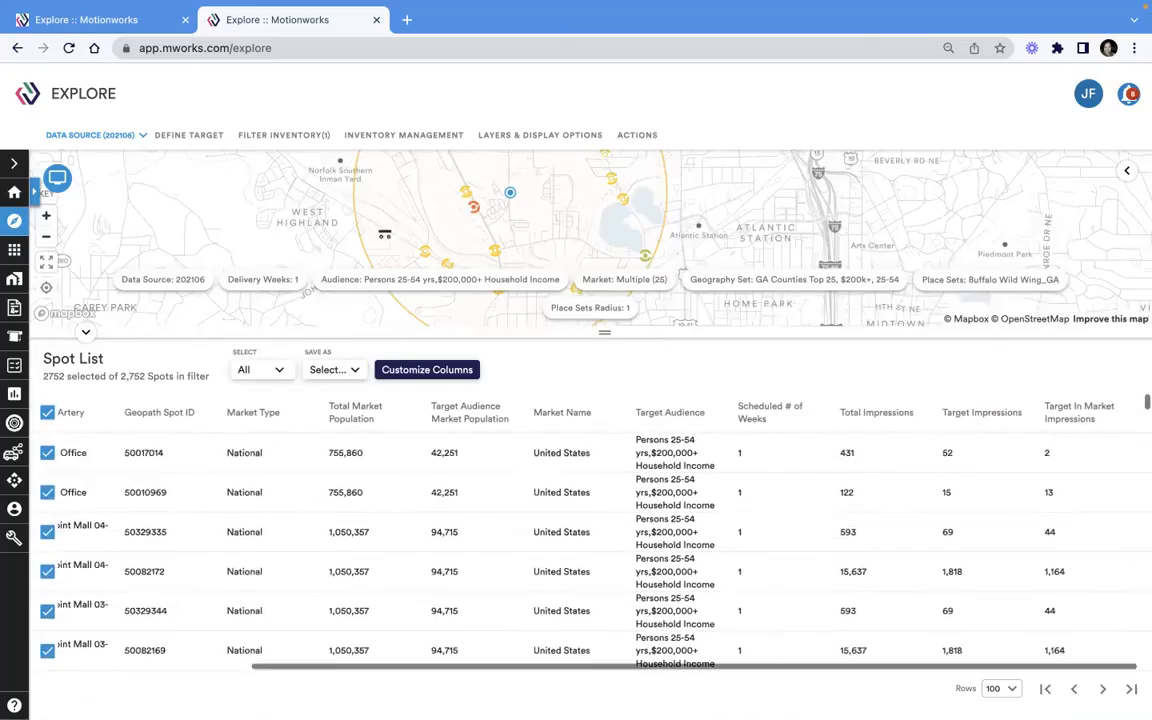
scroll(590, 550, left, 5)
scroll(590, 540, down, 2)
scroll(590, 540, up, 2)
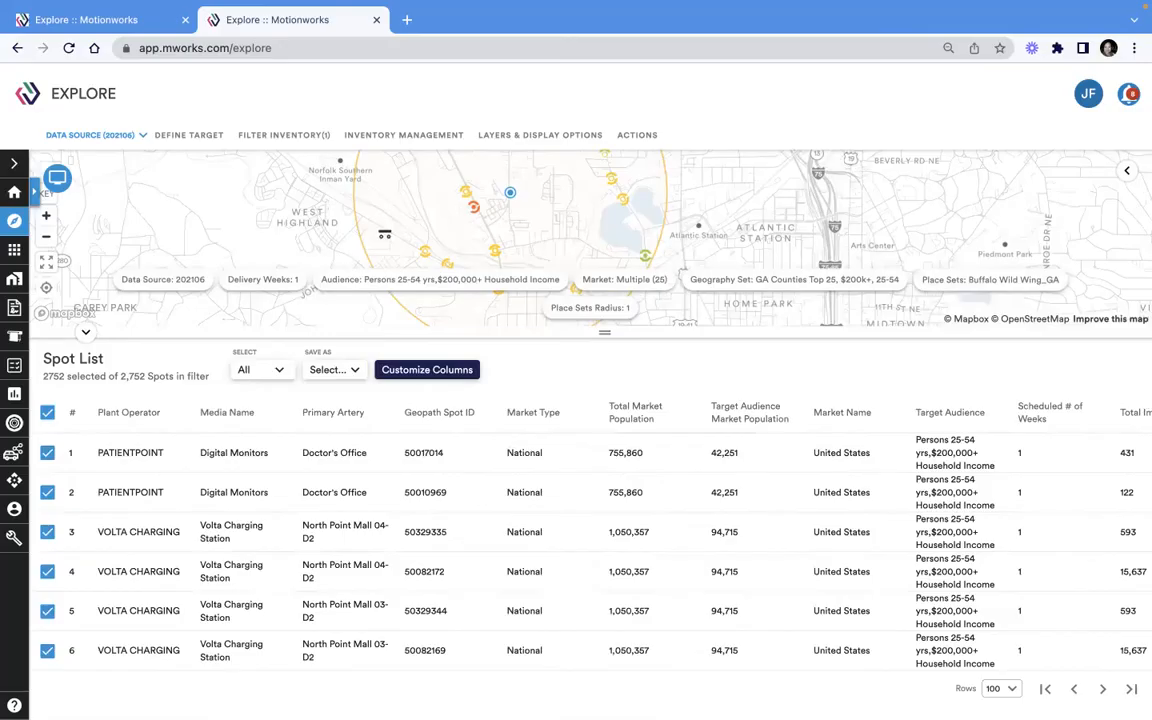
scroll(590, 550, down, 2)
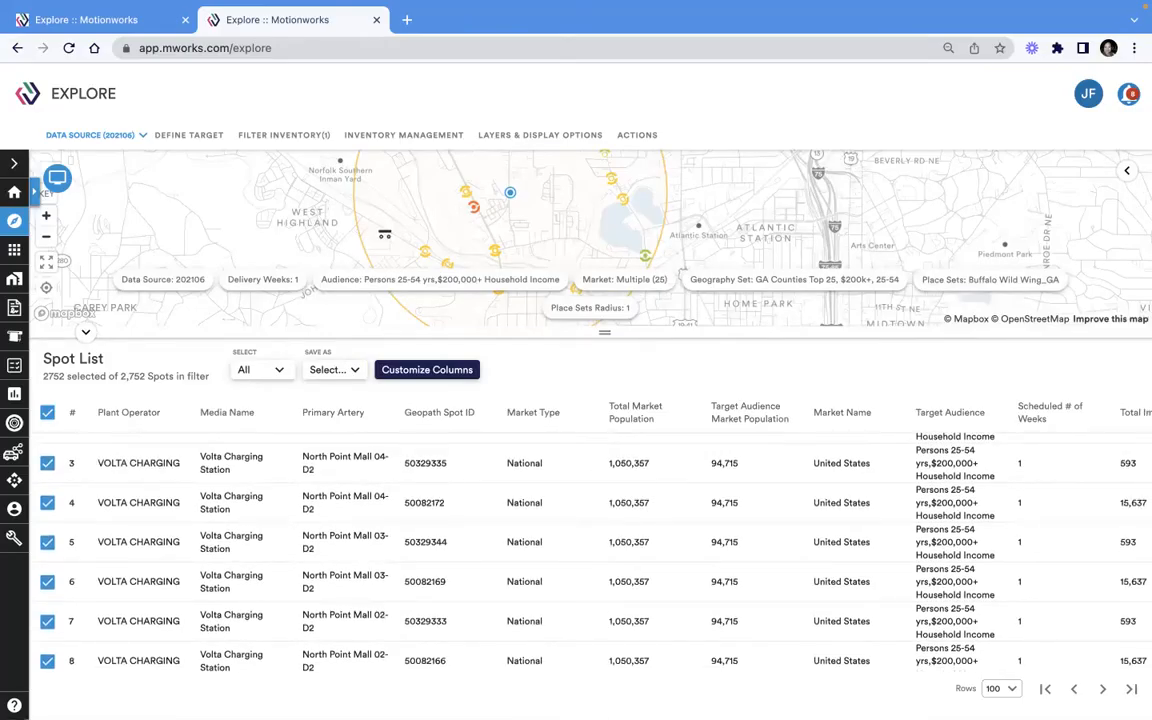
scroll(590, 550, down, 20)
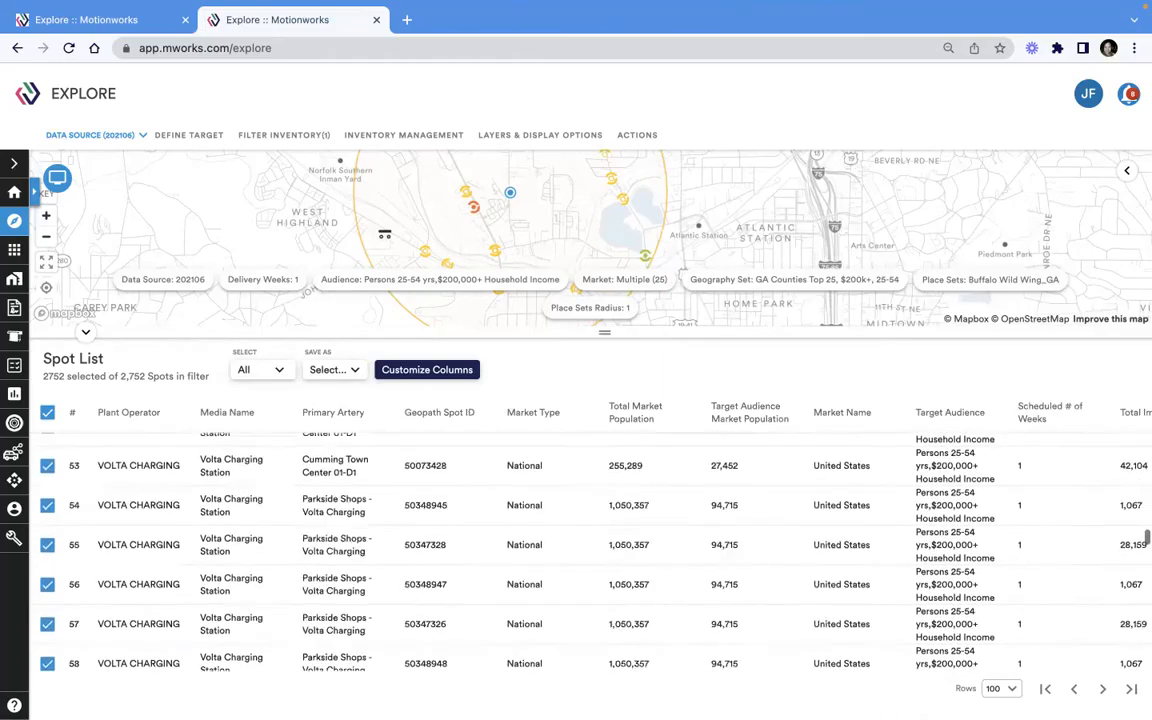
scroll(590, 550, down, 10)
scroll(590, 550, up, 1)
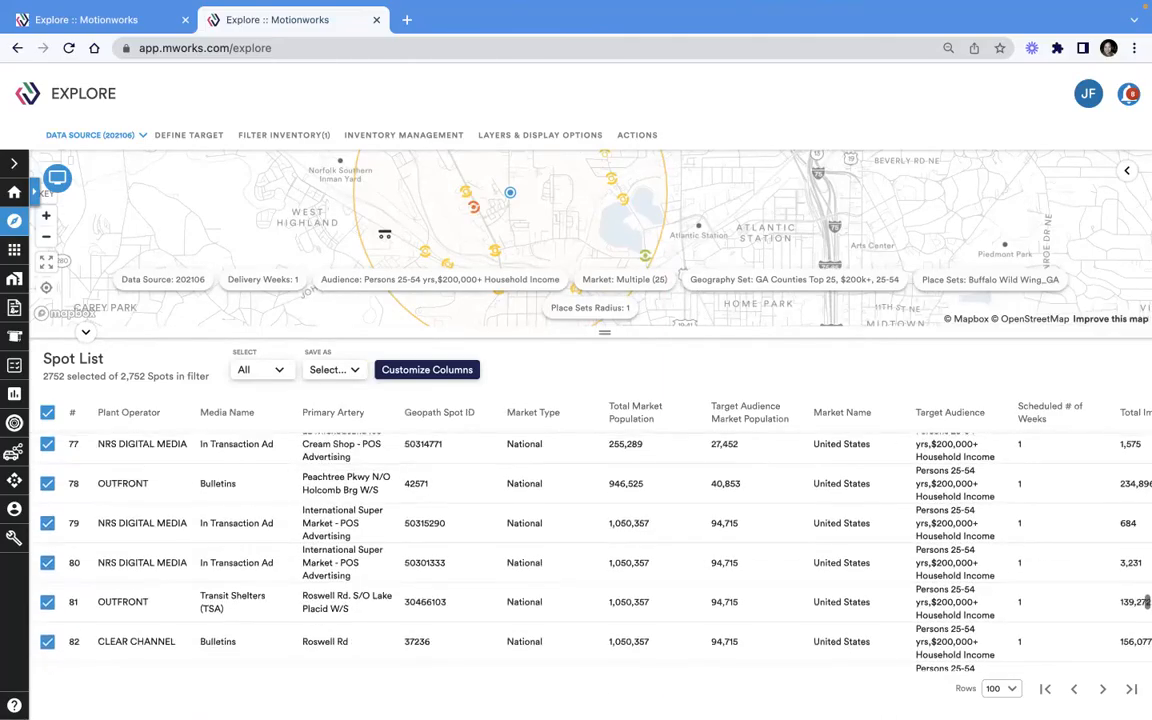
scroll(590, 540, right, 5)
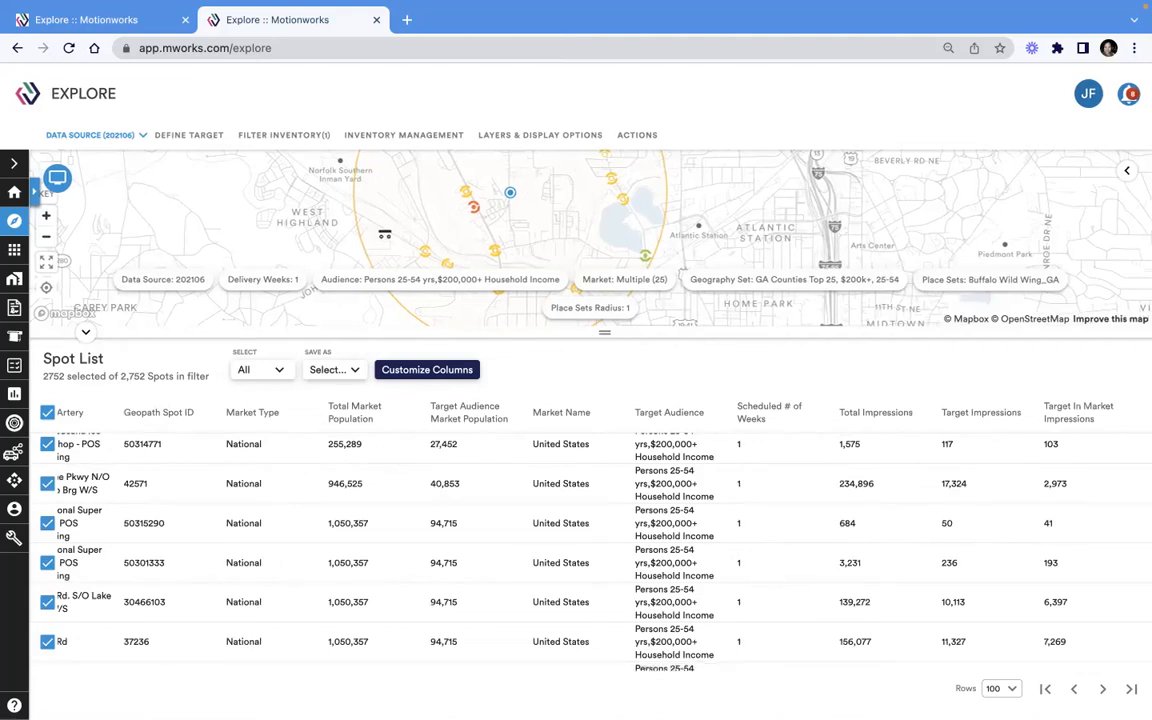
scroll(590, 540, left, 5)
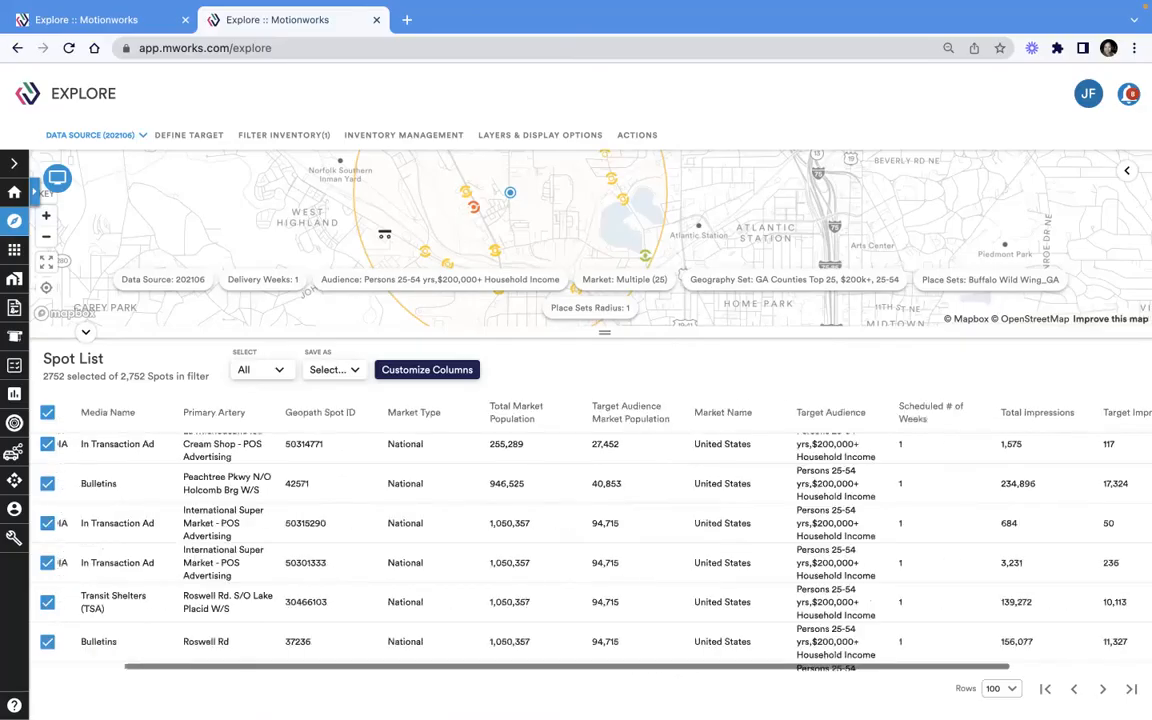
Shrink the spot list to enlarge the map and pan around the Atlanta place radius
drag(604, 332, 604, 530)
scroll(587, 302, up, 4)
drag(587, 302, 597, 416)
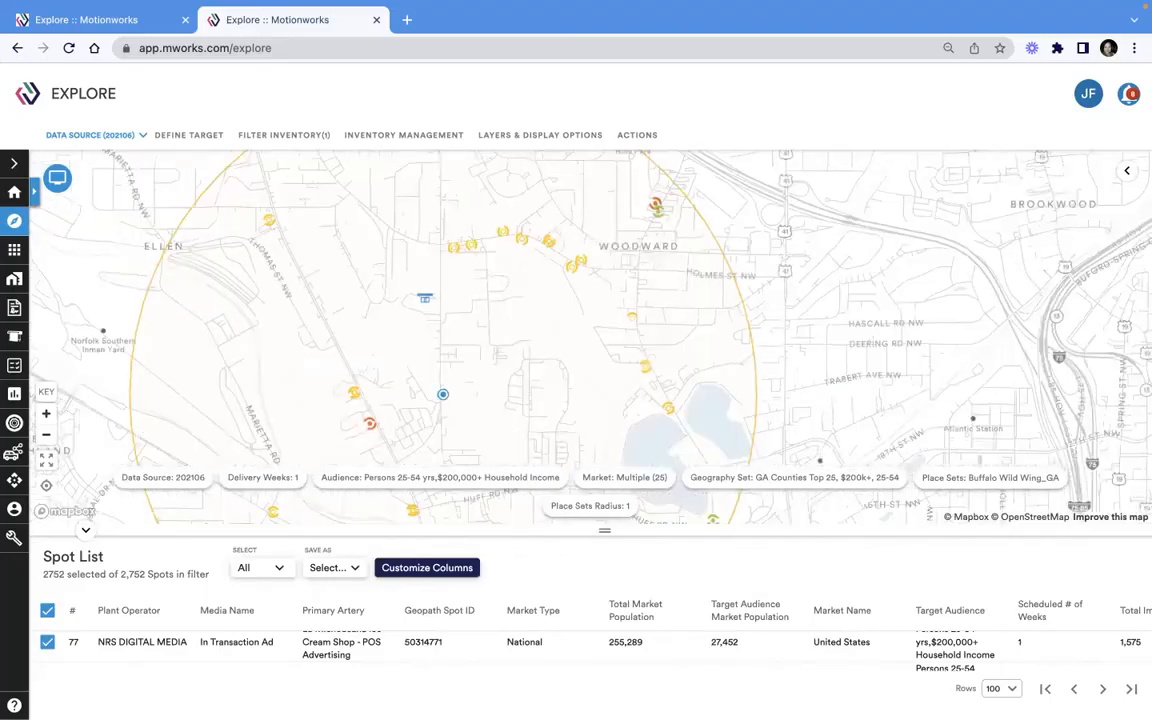
drag(597, 416, 590, 311)
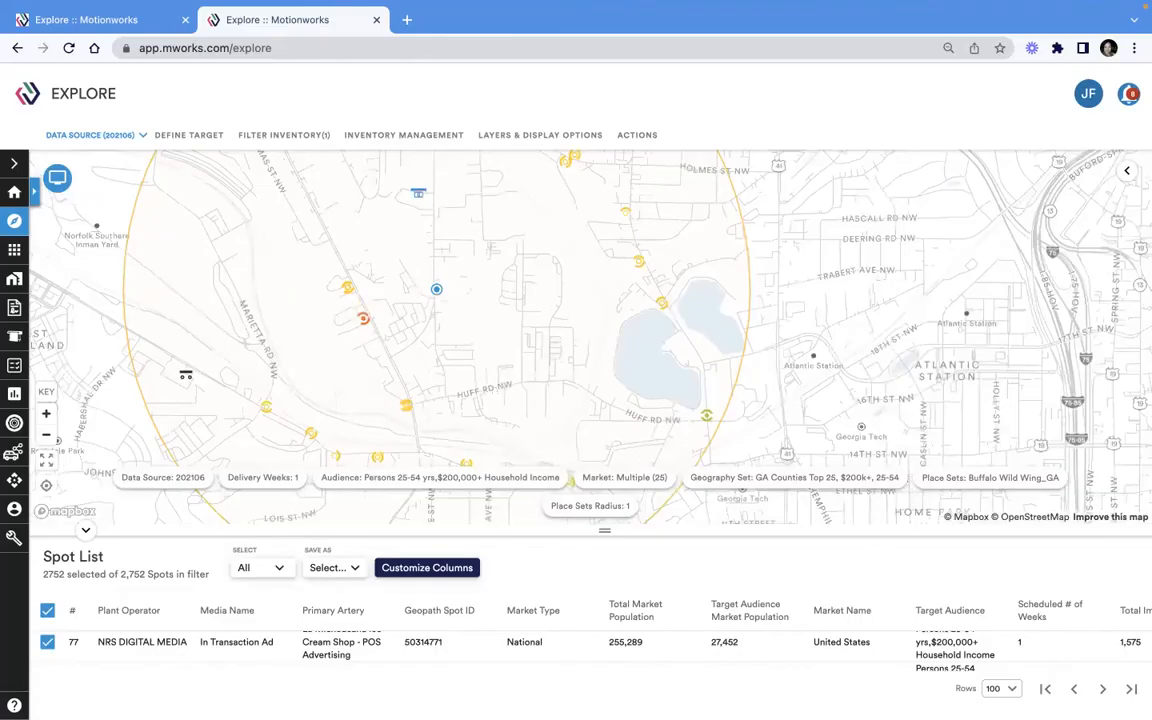
drag(590, 311, 600, 387)
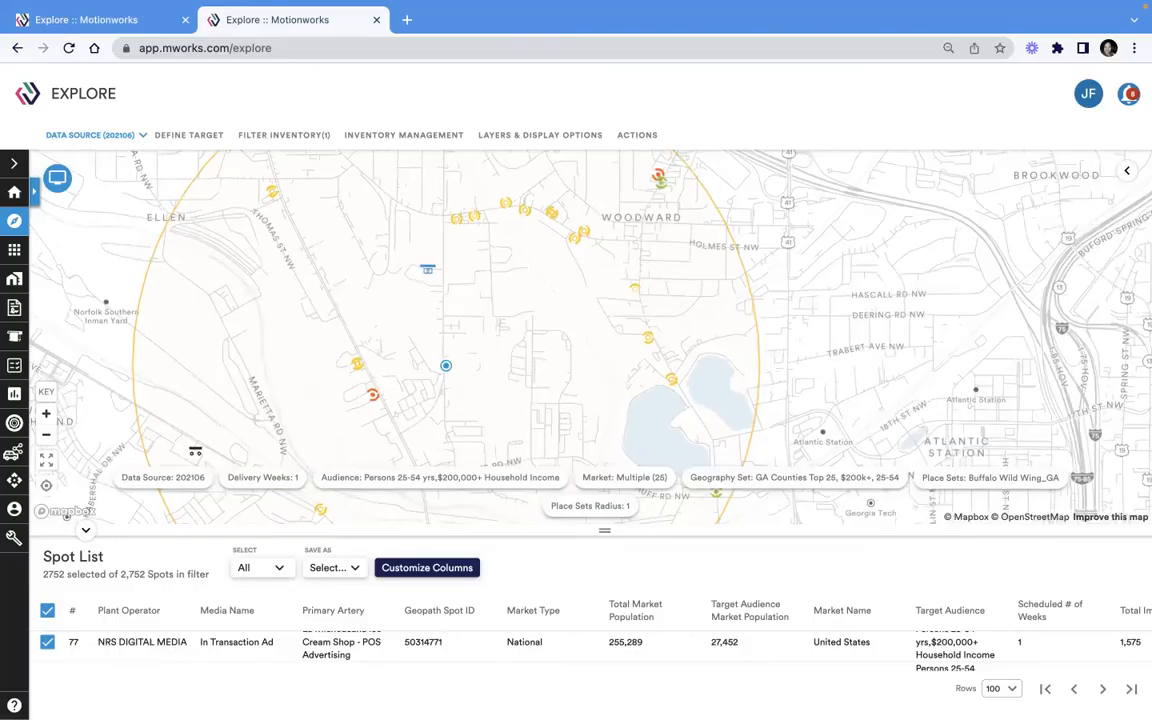
Open the actions panel, expand the saved scenarios list, and close the panel
click(637, 135)
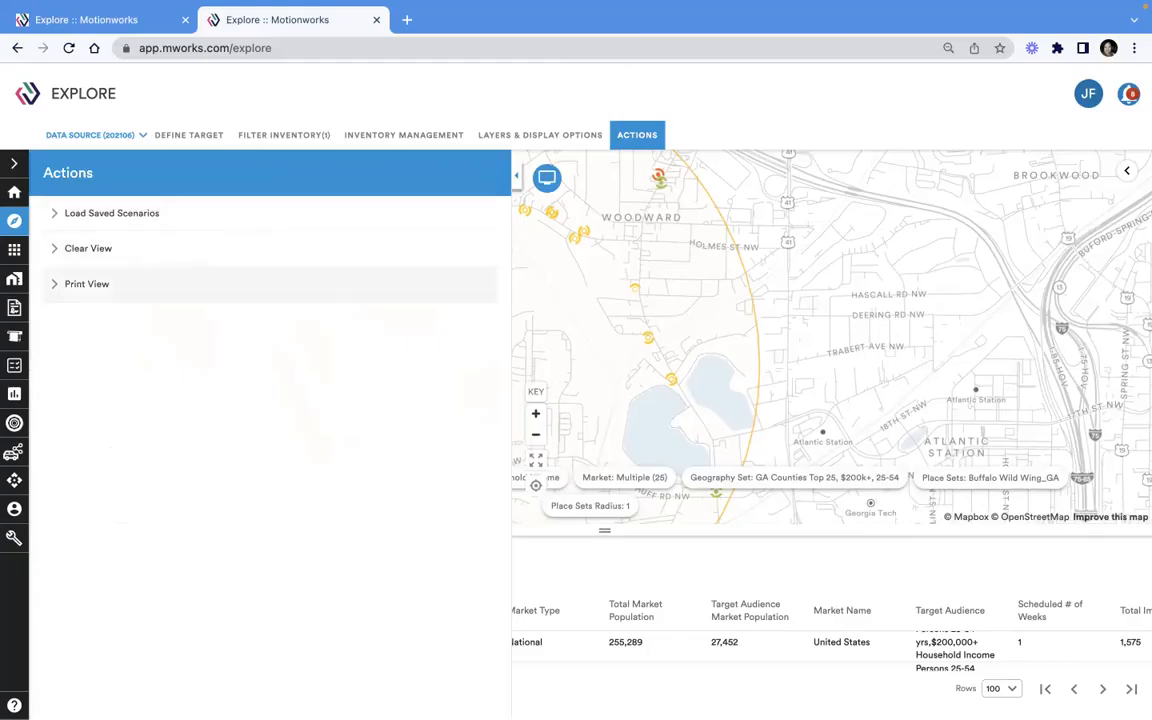
click(111, 213)
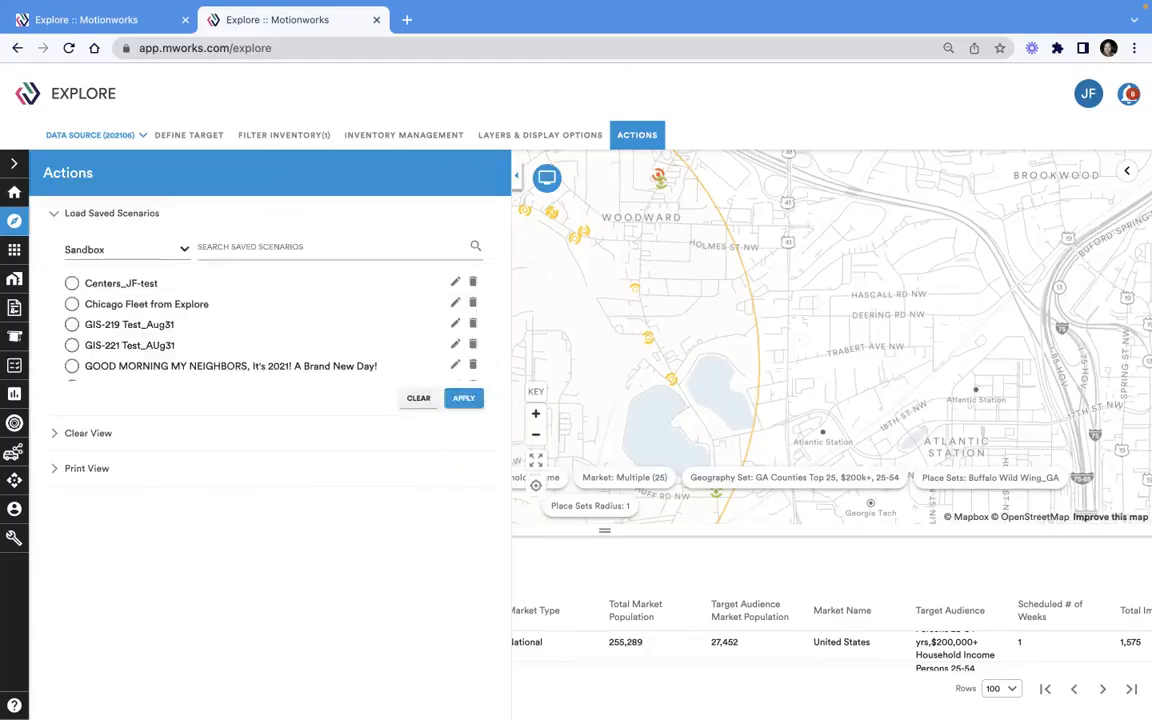
click(517, 176)
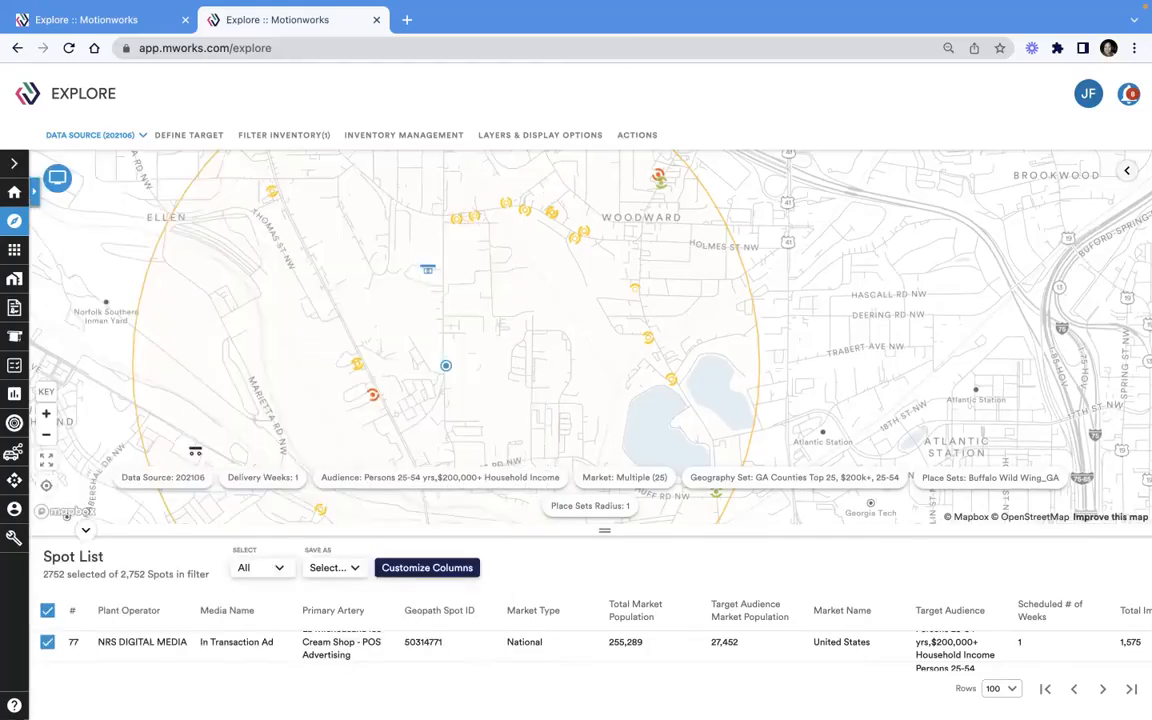
Open the spot summary list and start saving the spots as a new scenario of type Inventory Plan
click(1127, 171)
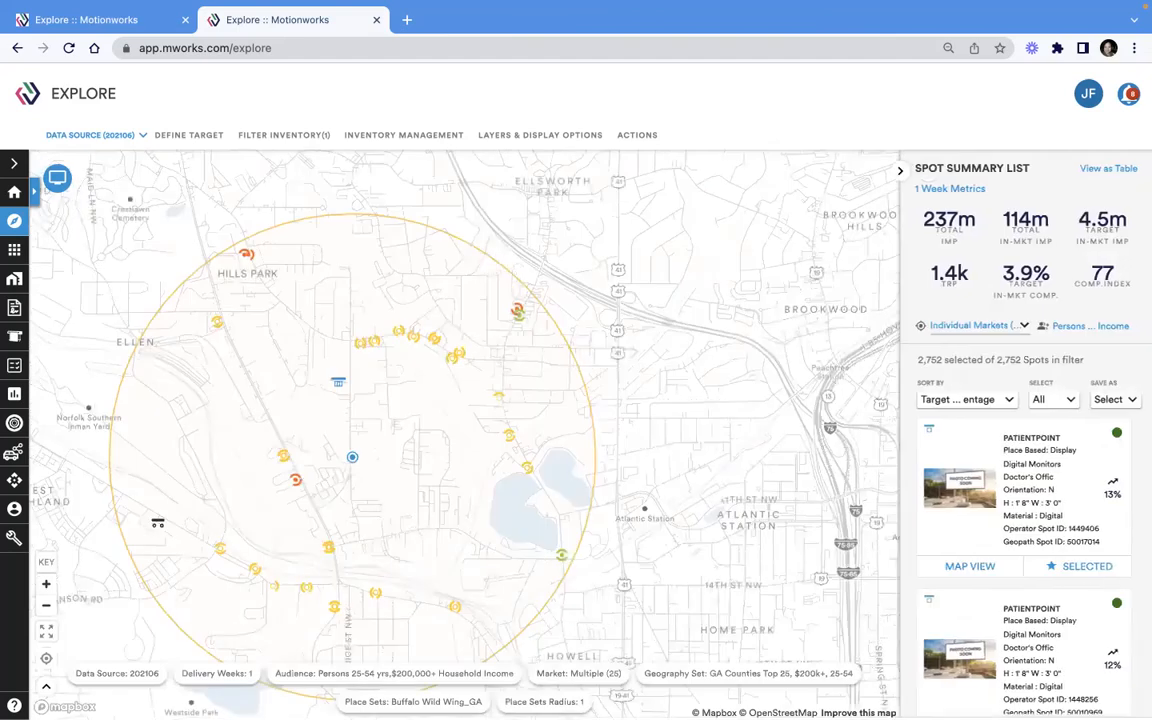
click(1113, 399)
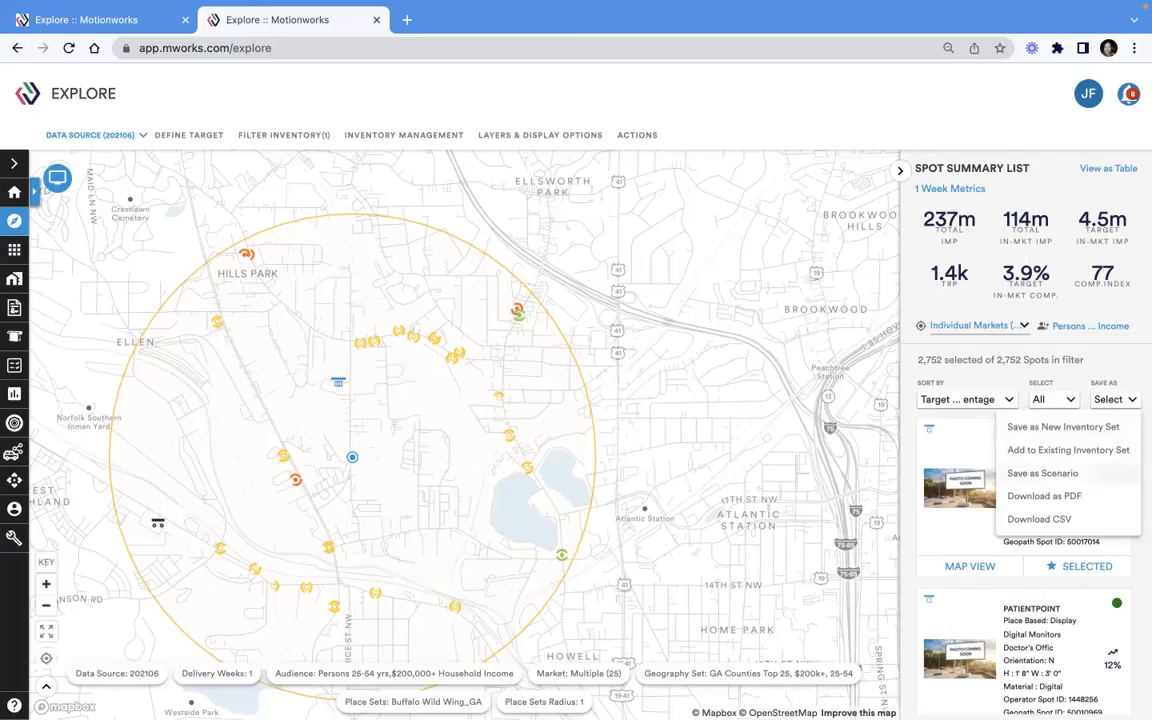
click(1042, 473)
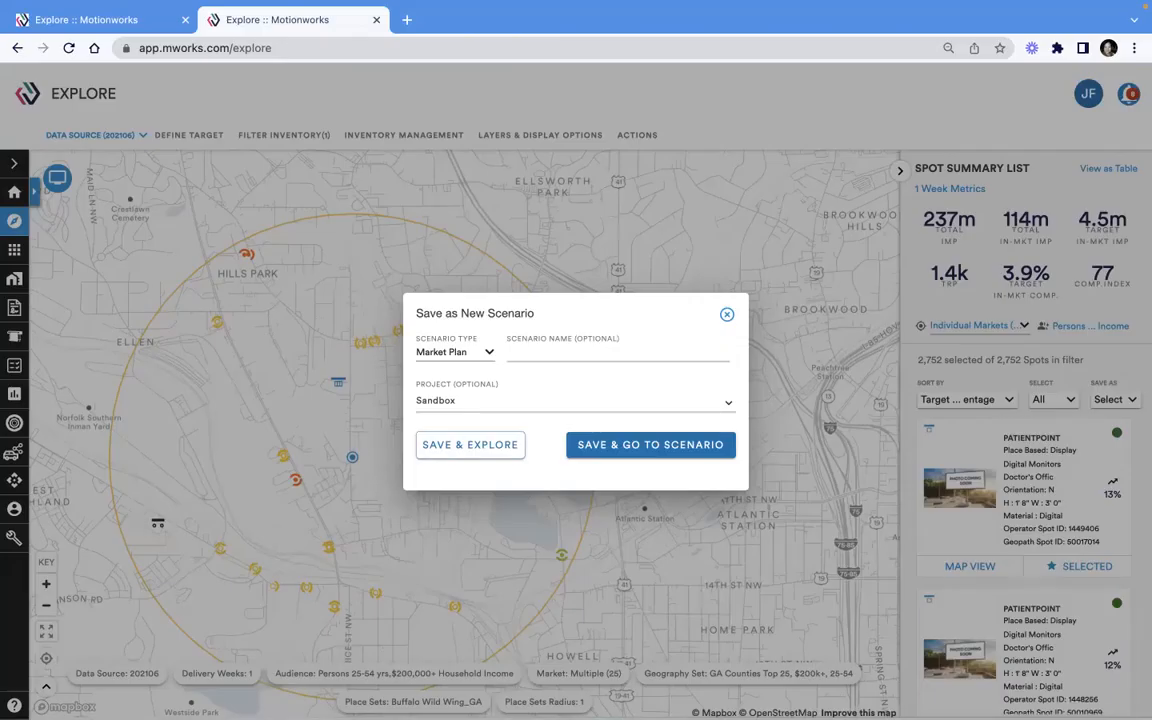
click(455, 352)
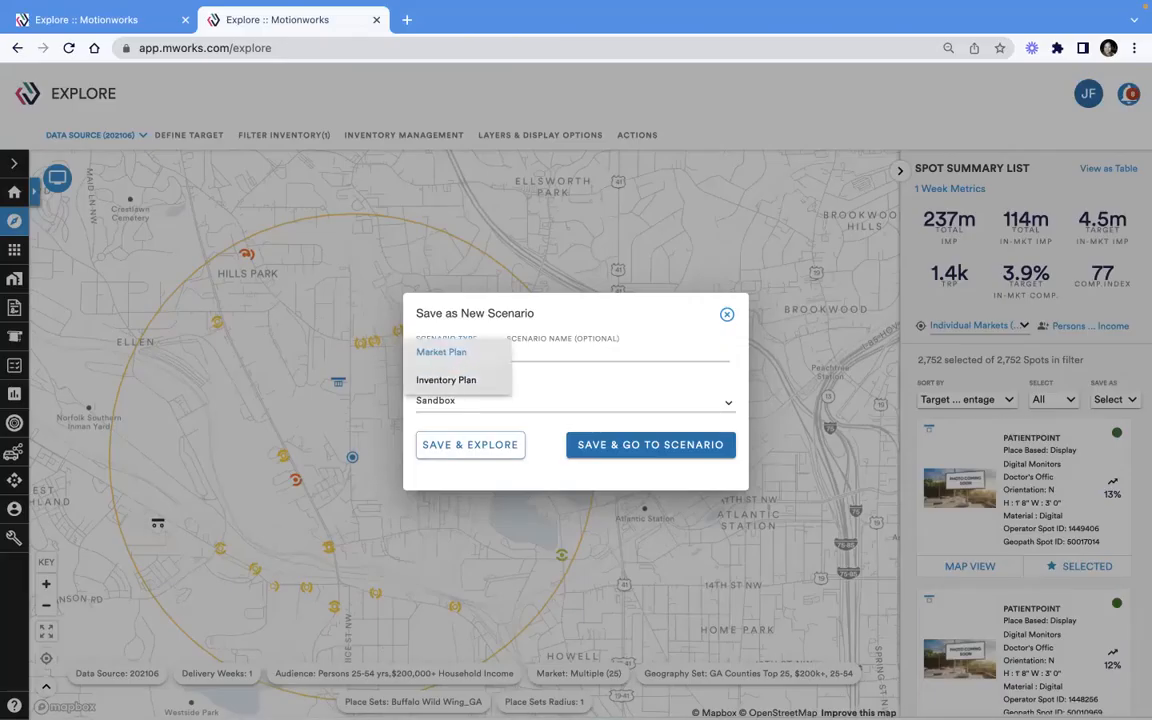
click(449, 380)
Name the scenario "Buffalo Targets: Top 25 Counties in GA, $200k+ 25-54" and save it, going to the scenario
click(580, 352)
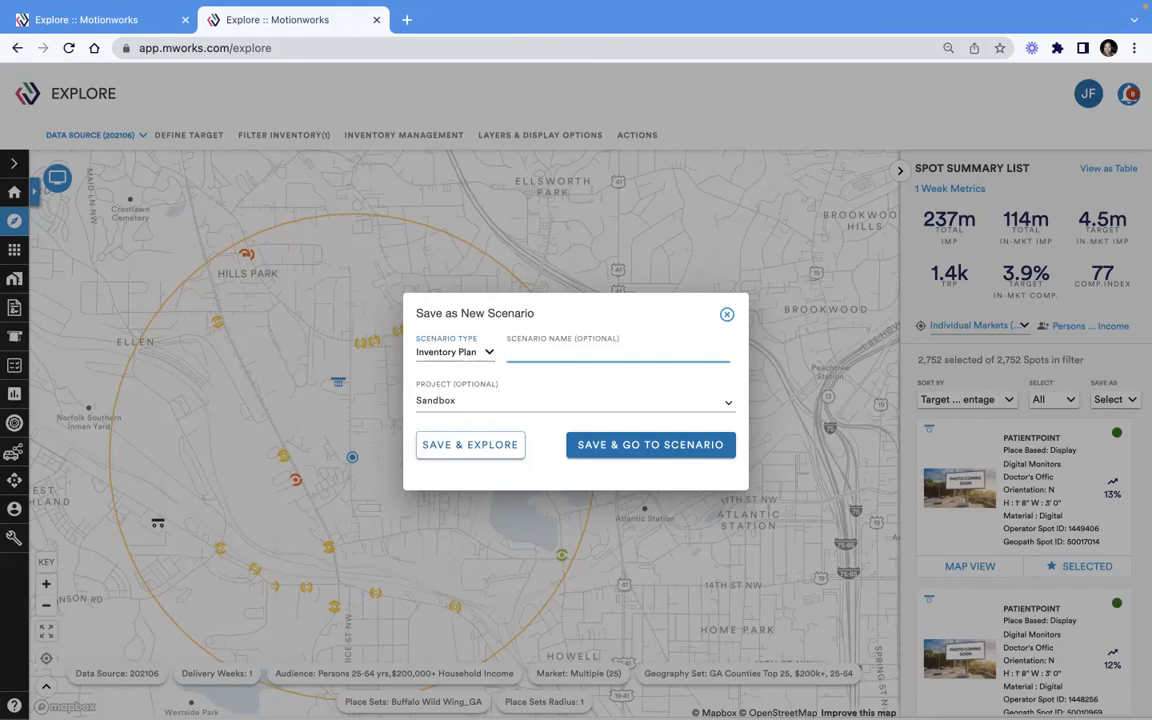
text(Buffalo Tar)
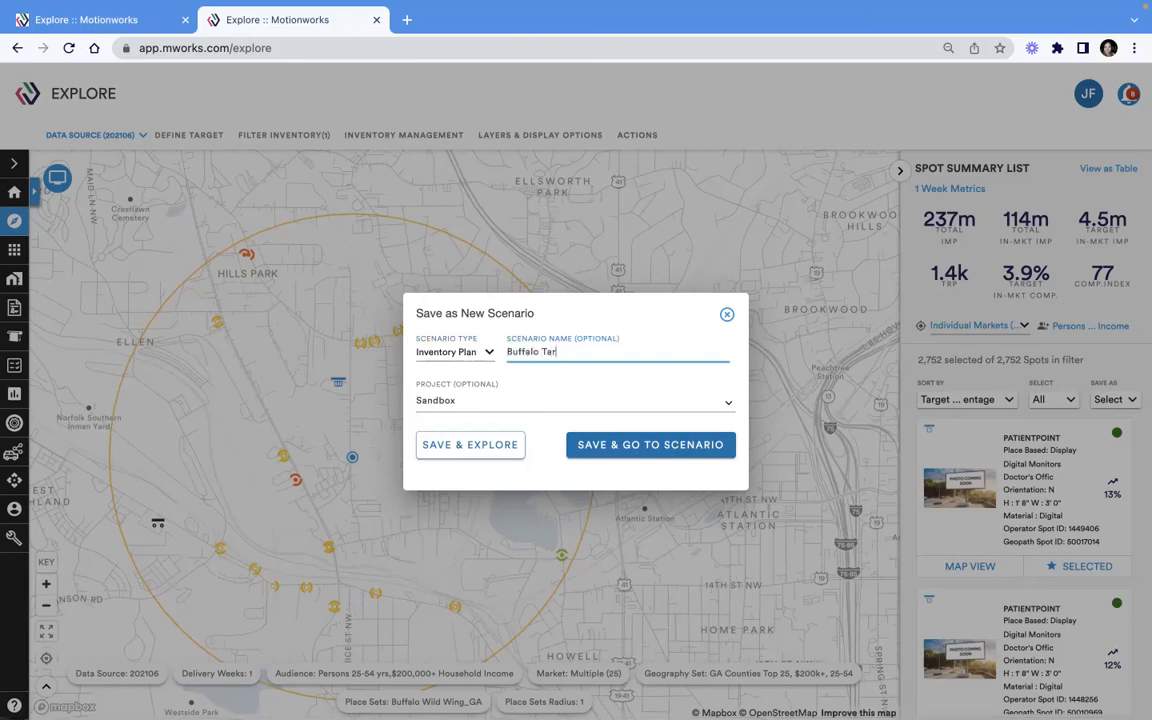
text(gets: Top 25)
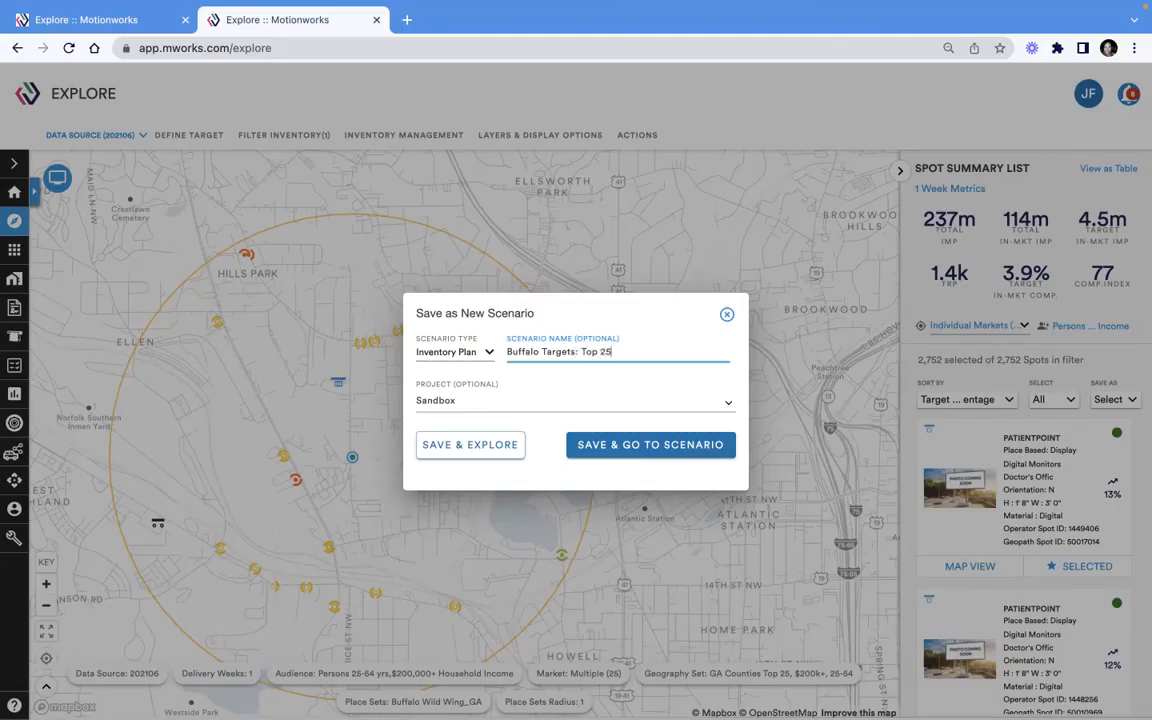
text( Counties )
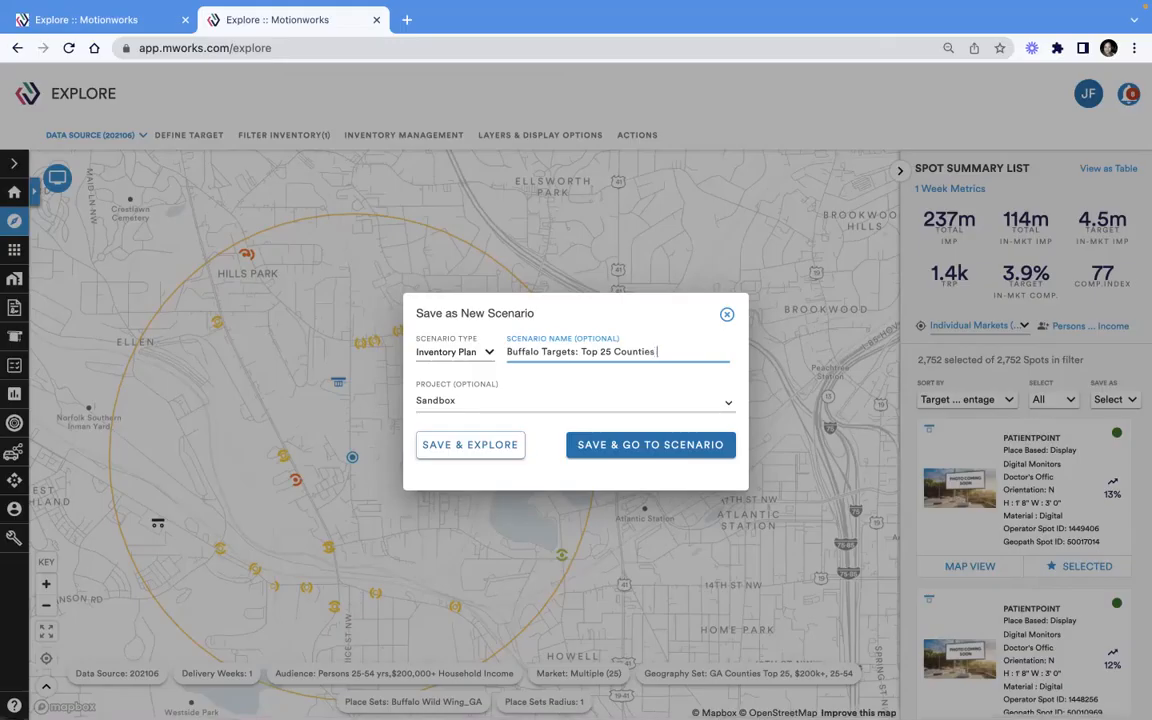
text(in GA, $200k+ 25-5)
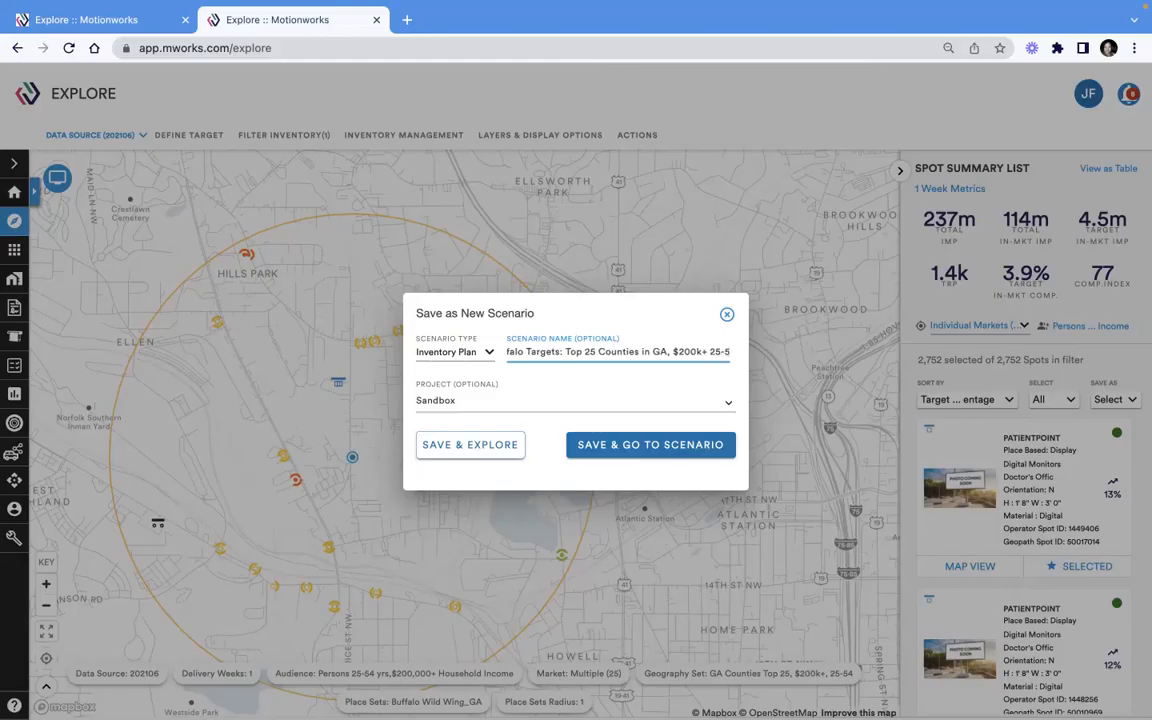
text(4)
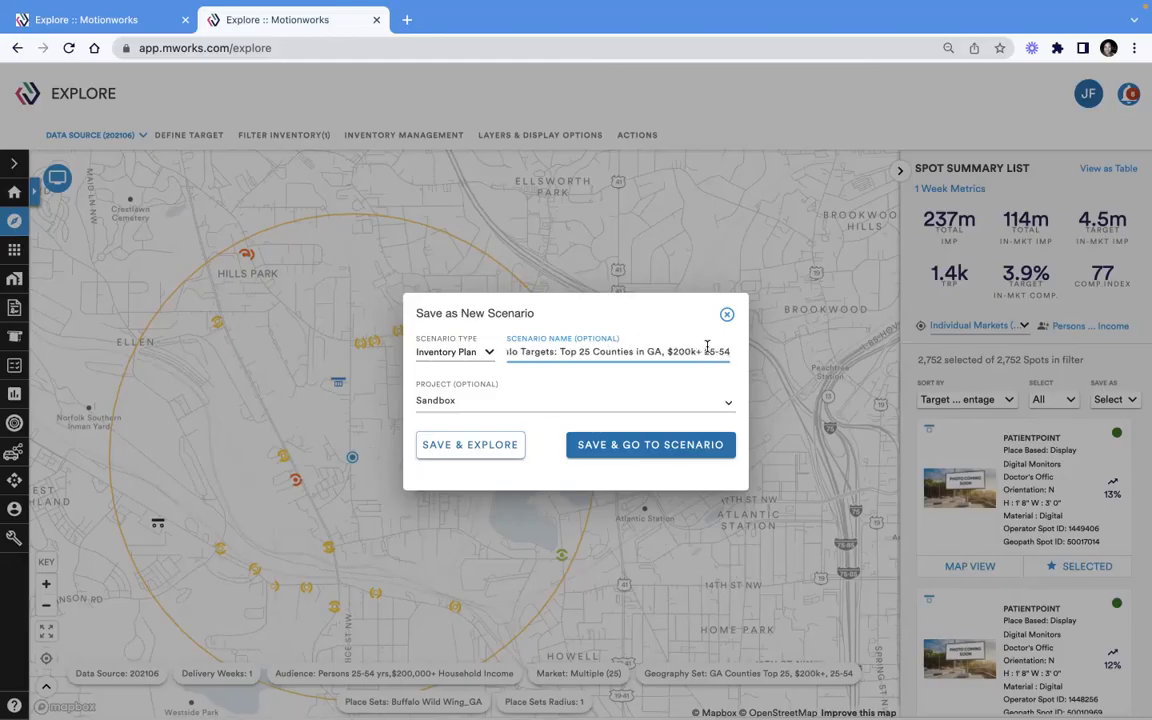
click(638, 448)
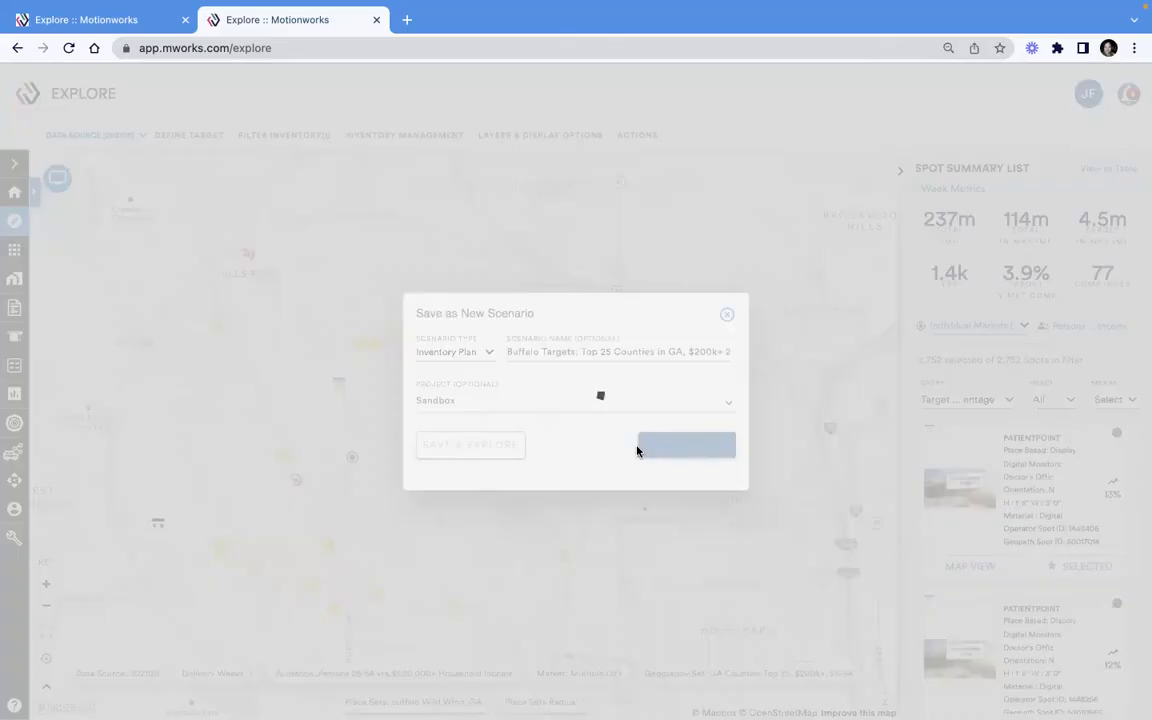